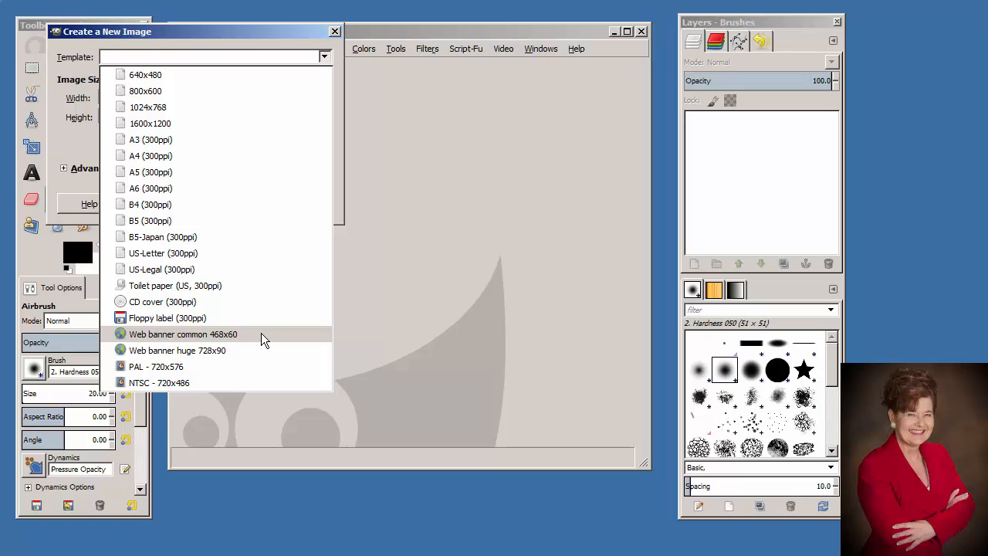
# Create a new image from the "Web banner common 468x60" template.
pyautogui.click(261, 334)
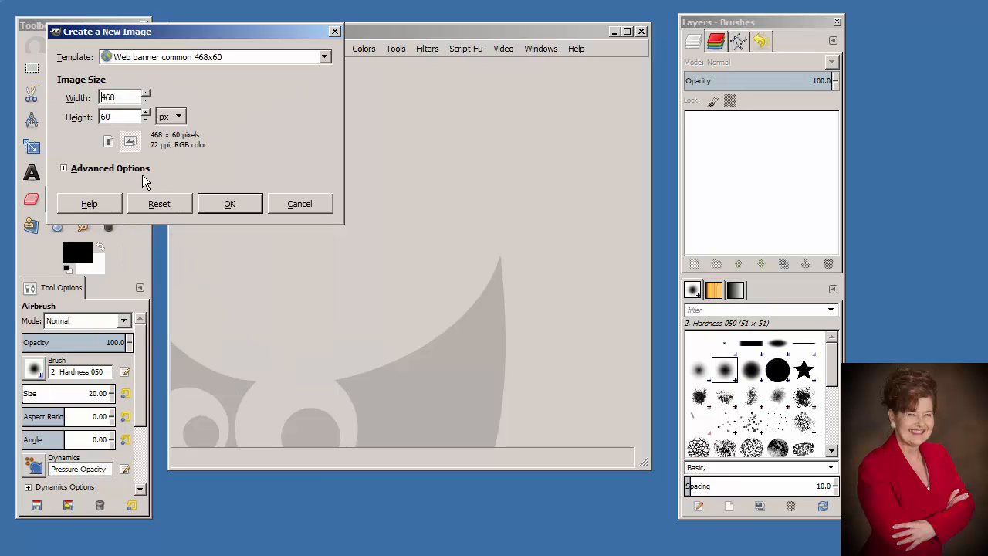
pyautogui.click(231, 203)
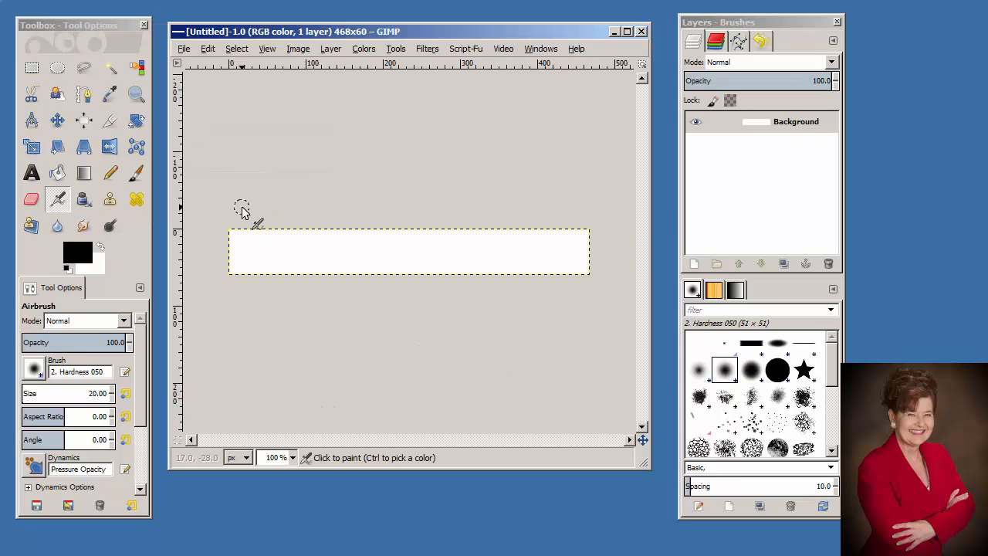
# Fill the white banner background with the Stars pattern using Bucket Fill.
pyautogui.click(59, 174)
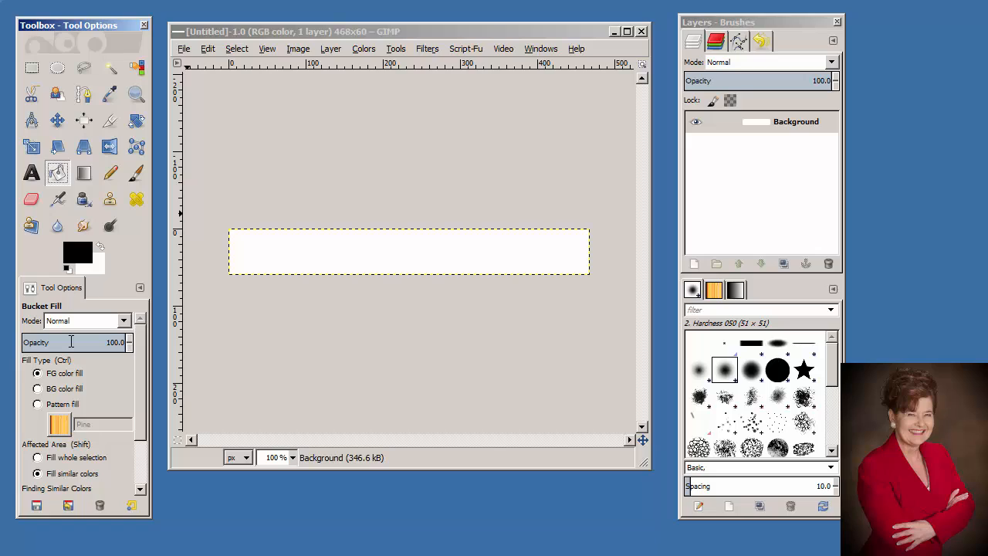
pyautogui.click(38, 405)
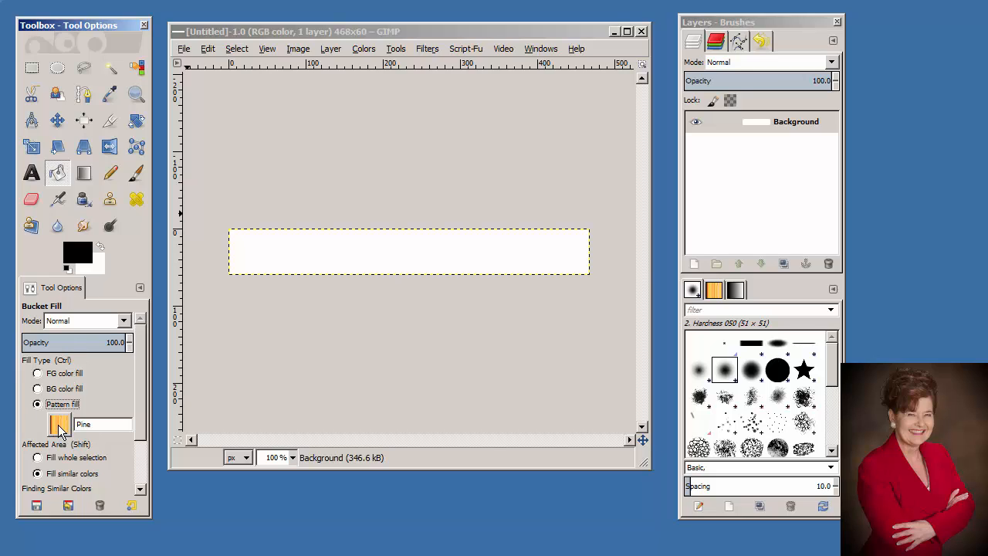
pyautogui.click(60, 425)
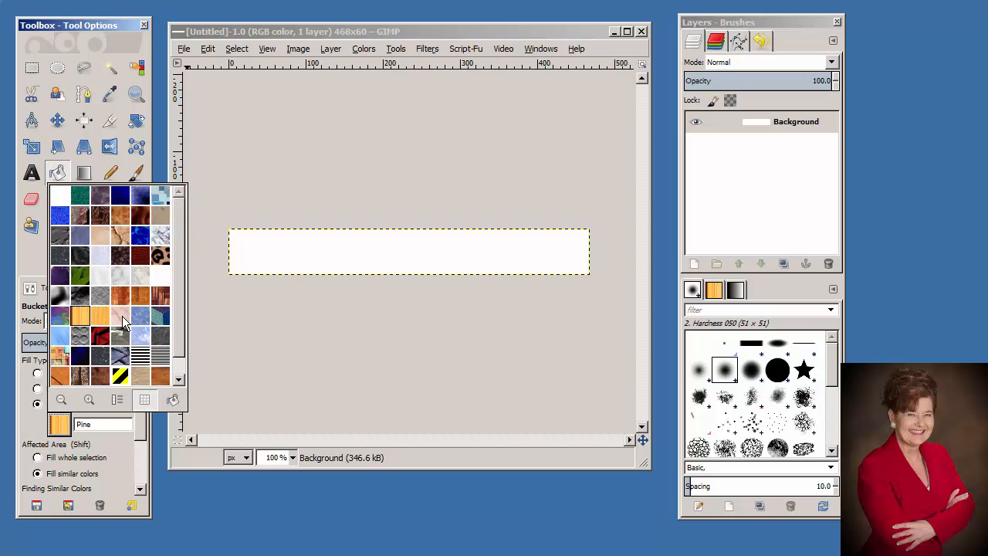
pyautogui.click(118, 400)
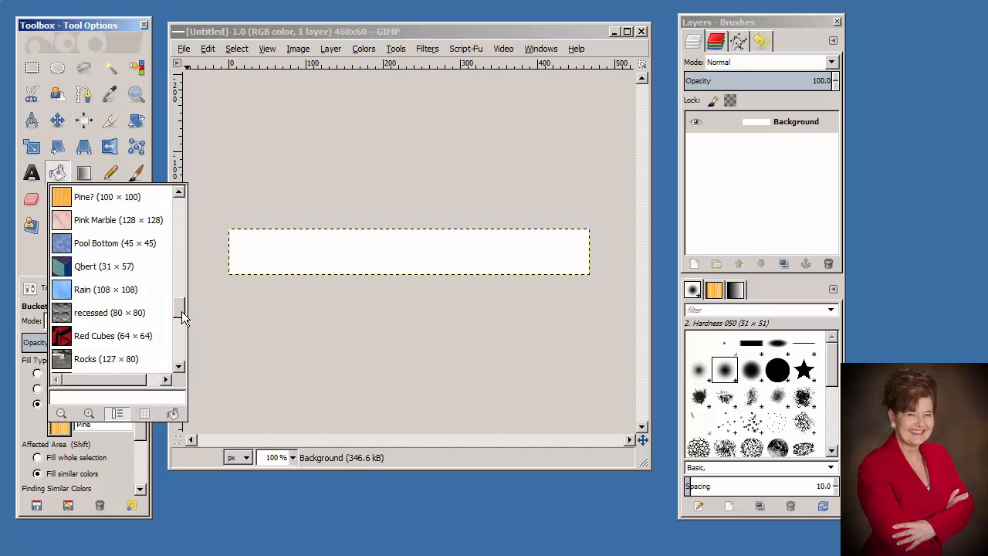
pyautogui.moveTo(183, 316); pyautogui.dragTo(181, 327)
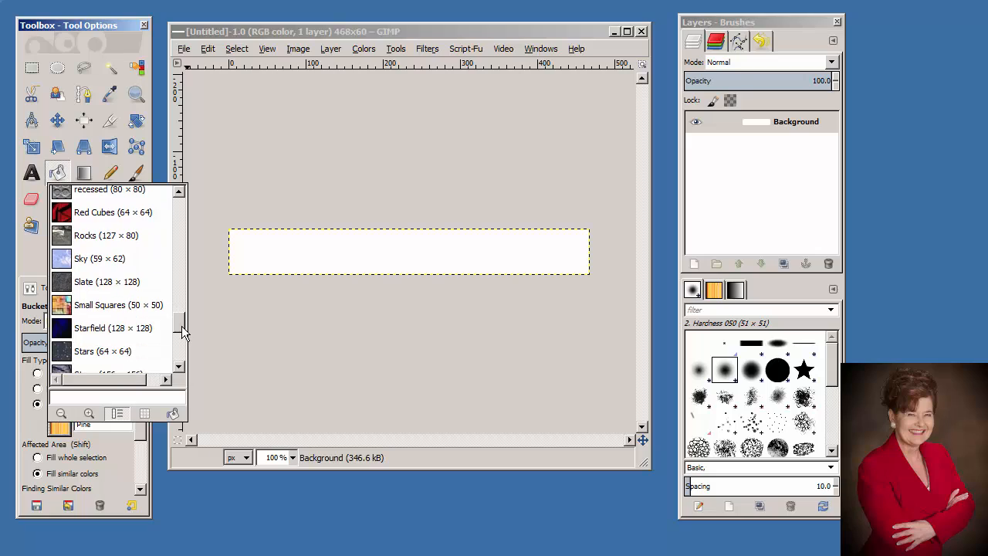
pyautogui.click(123, 355)
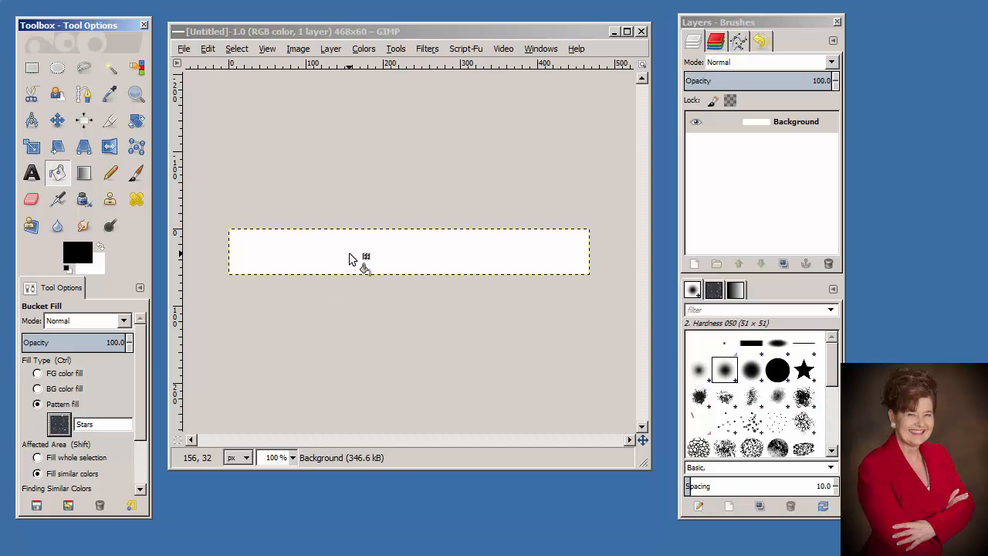
pyautogui.click(390, 257)
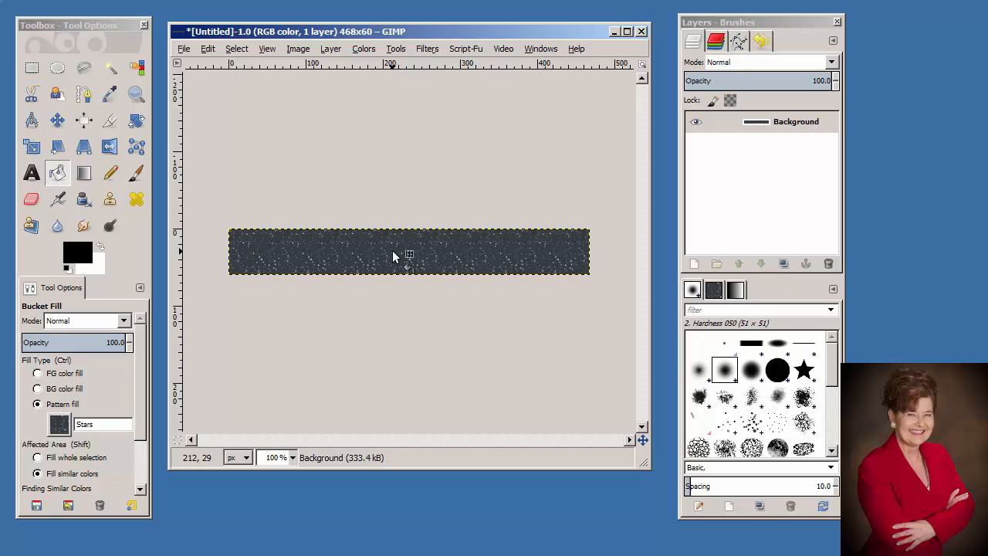
# Set the Text tool's font to Verdana Bold and its size to 42 px.
pyautogui.click(31, 173)
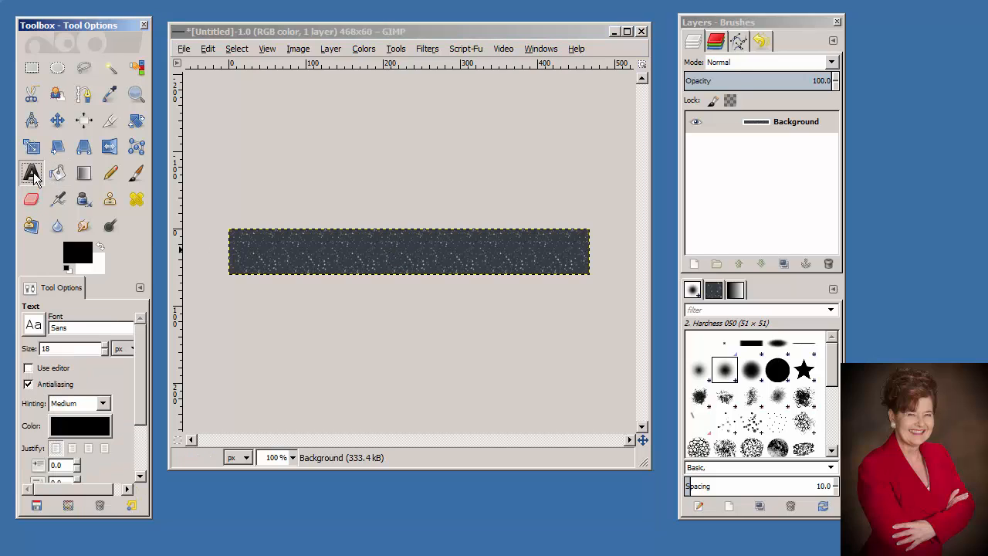
pyautogui.click(33, 328)
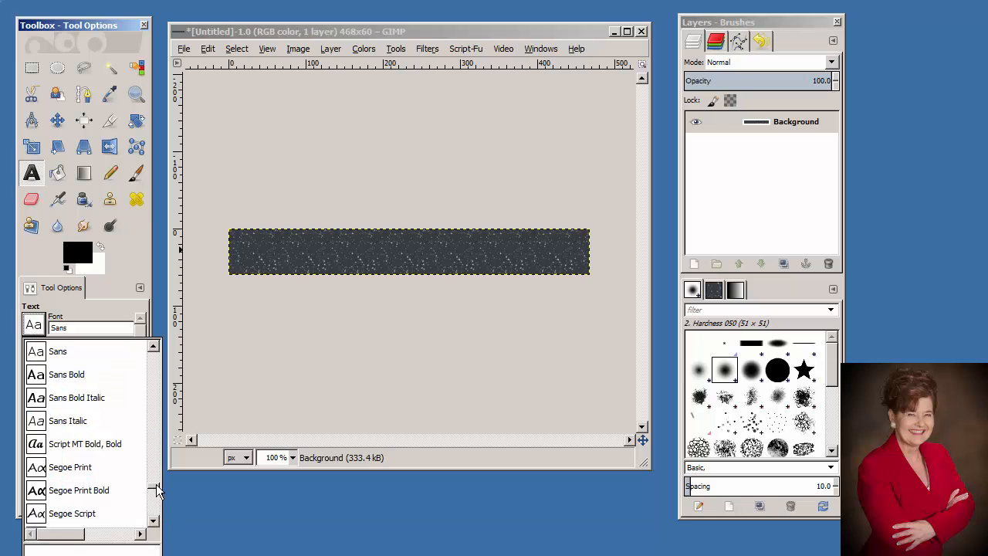
pyautogui.moveTo(158, 486); pyautogui.dragTo(154, 511)
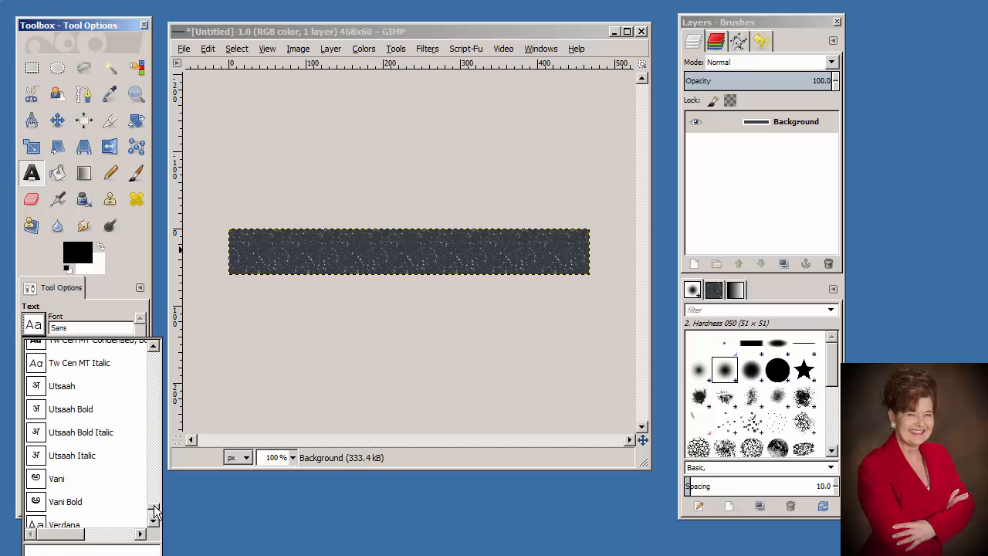
pyautogui.click(155, 524)
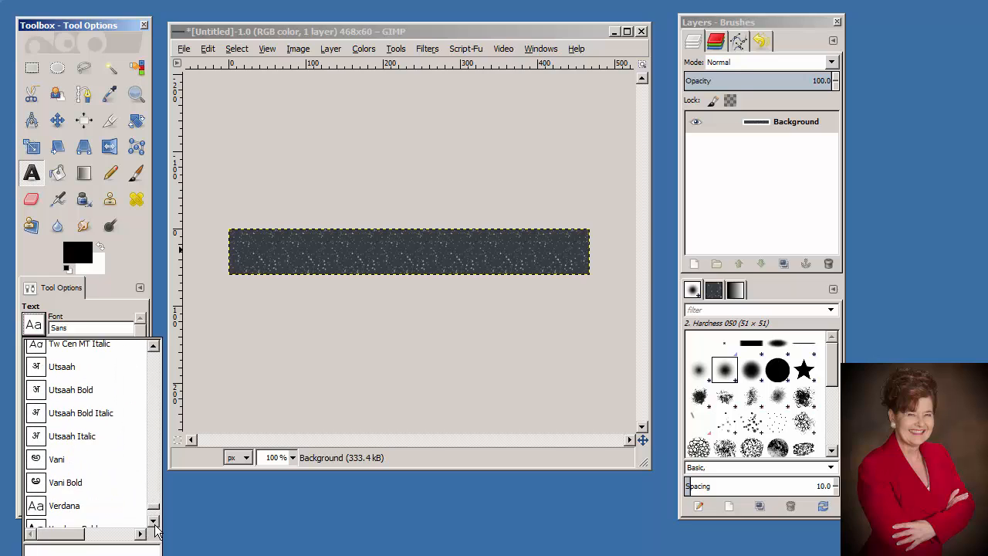
pyautogui.click(155, 524)
pyautogui.click(87, 515)
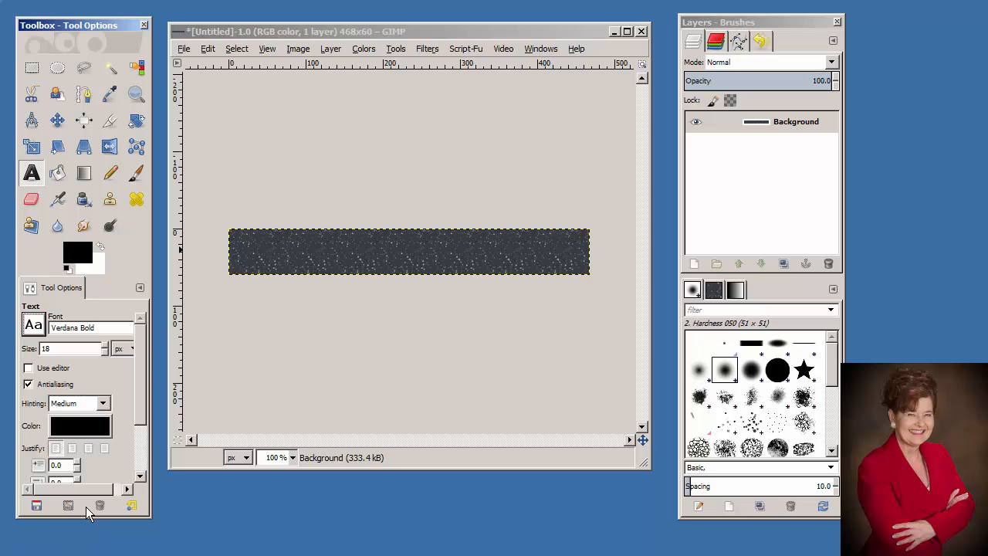
pyautogui.click(59, 349)
pyautogui.moveTo(61, 350); pyautogui.dragTo(34, 350)
pyautogui.write('42')
# Set the text color to red with the HTML notation f60000.
pyautogui.click(108, 427)
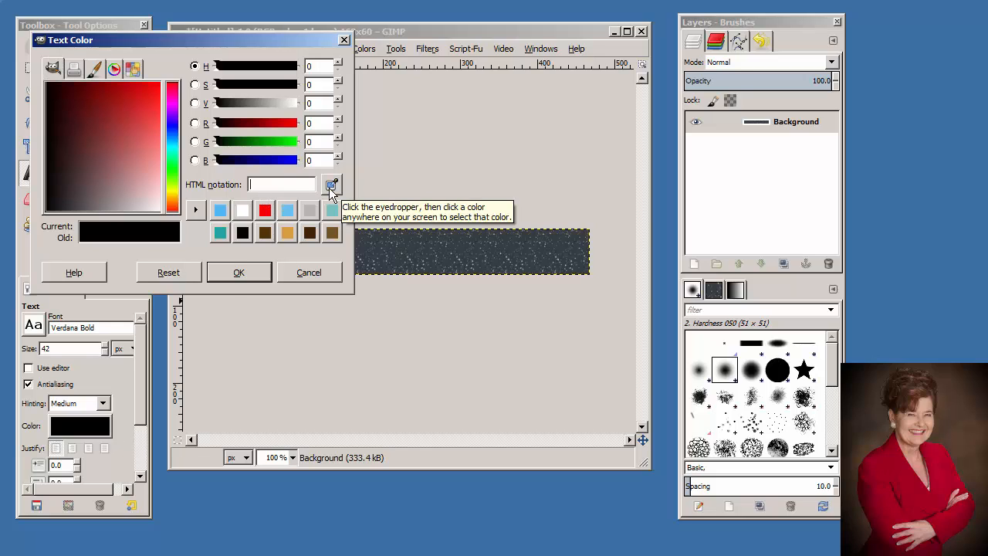
pyautogui.write('f')
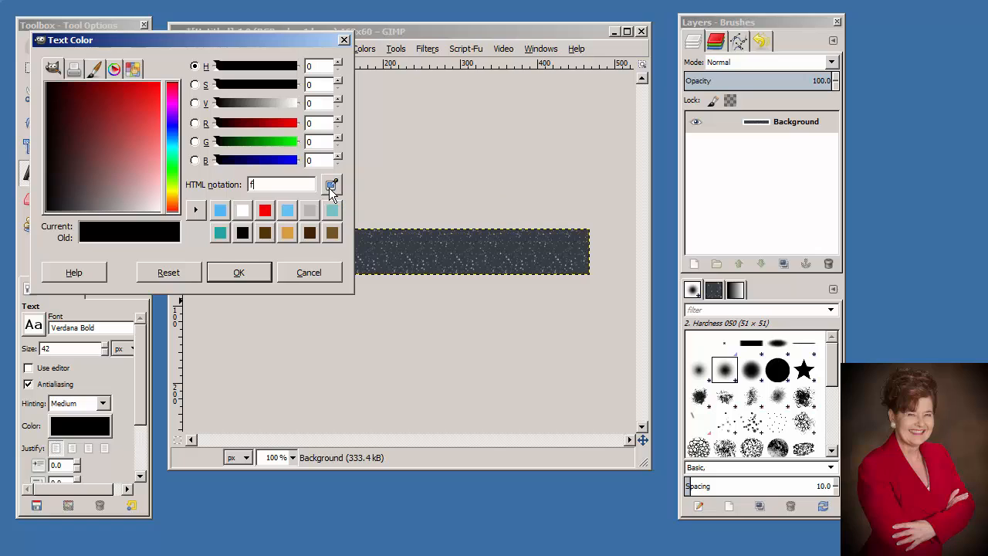
pyautogui.write('60000')
pyautogui.press('Return')
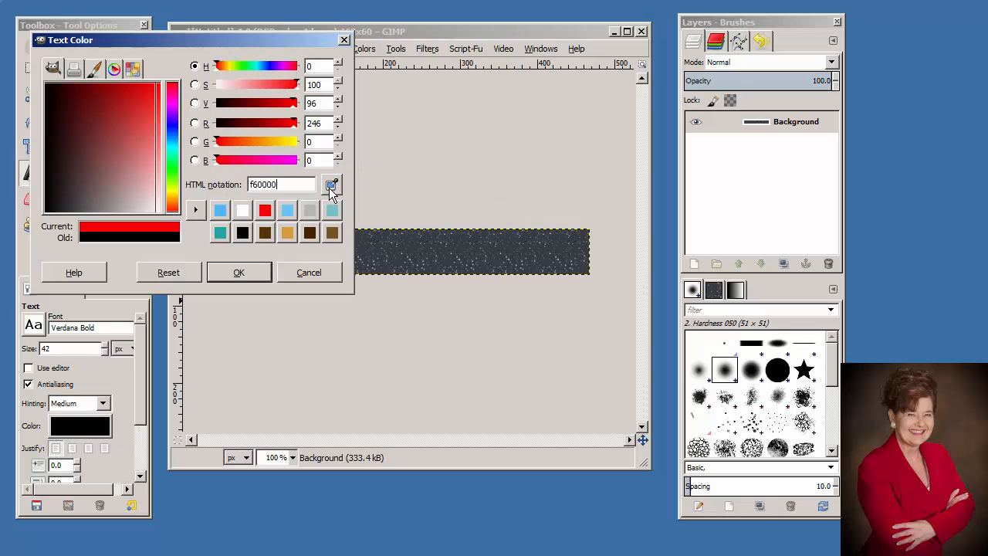
pyautogui.click(252, 273)
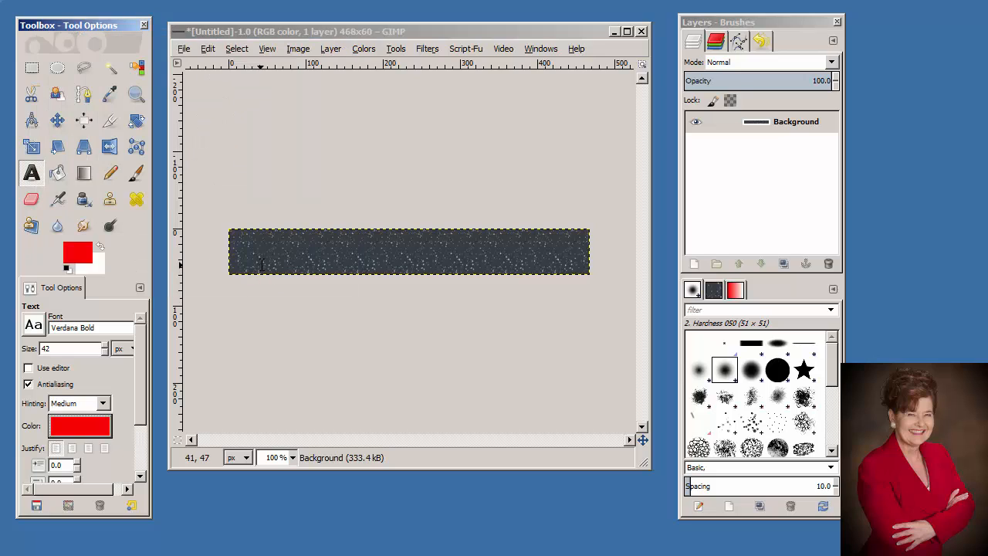
# Add the text "Stars" at the banner's left end and move its layer up so the word is vertically centered.
pyautogui.click(230, 234)
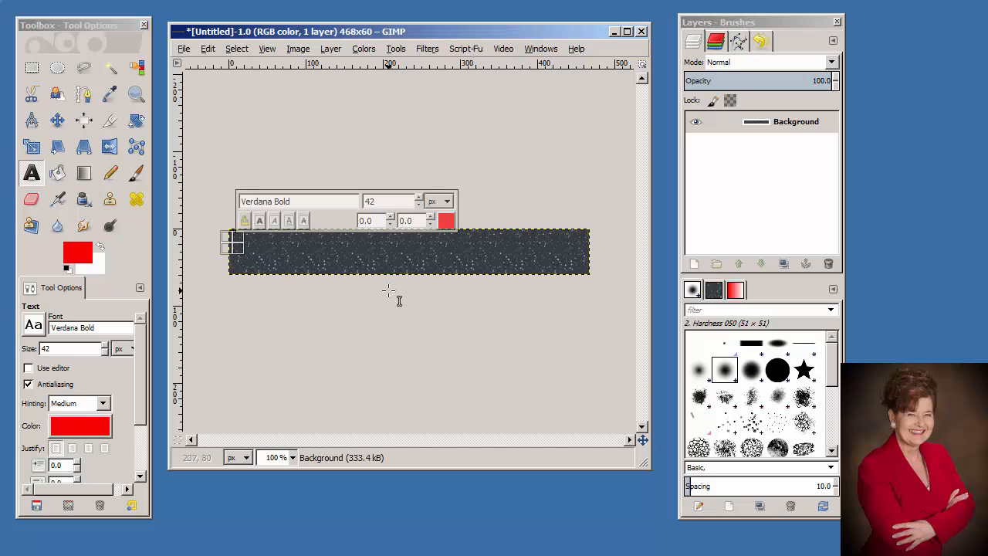
pyautogui.write('Stars')
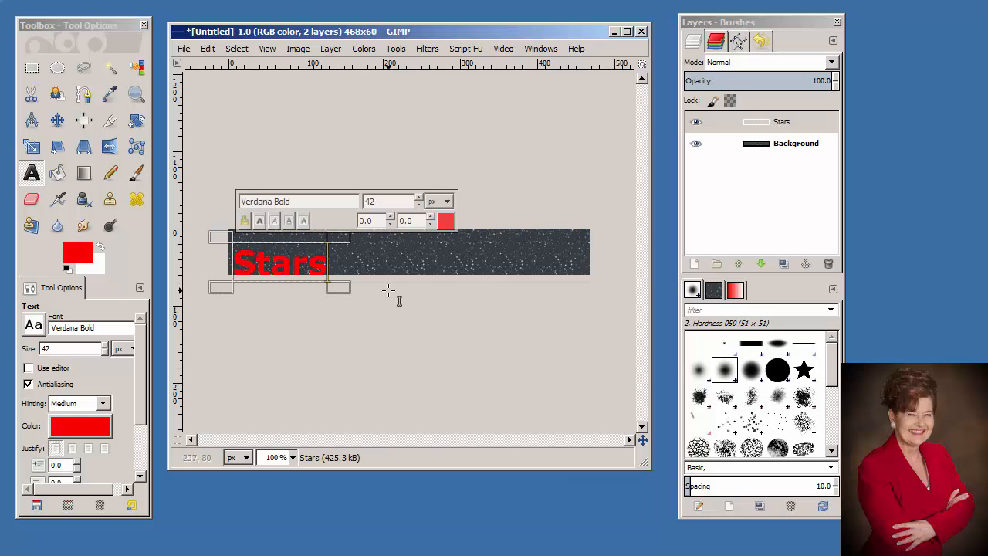
pyautogui.click(60, 121)
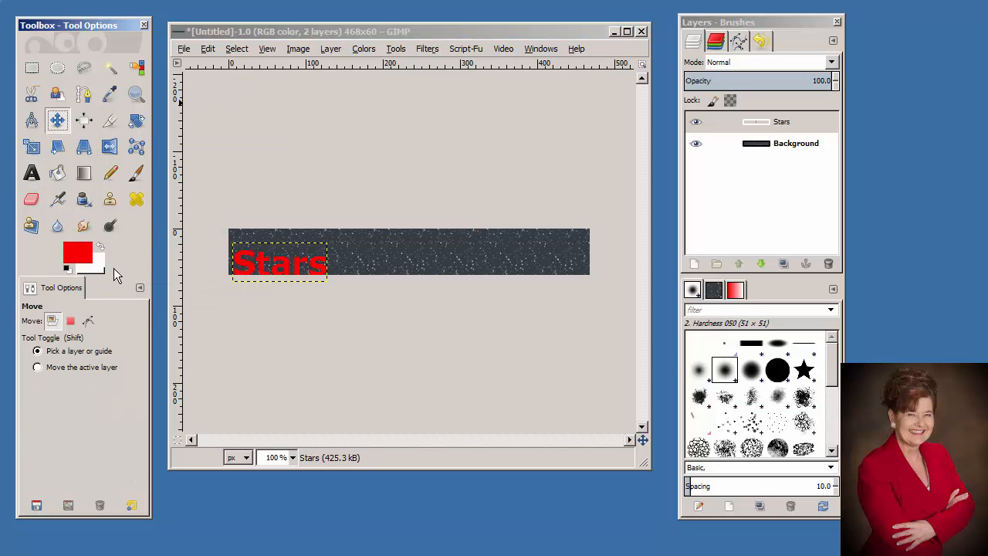
pyautogui.click(38, 368)
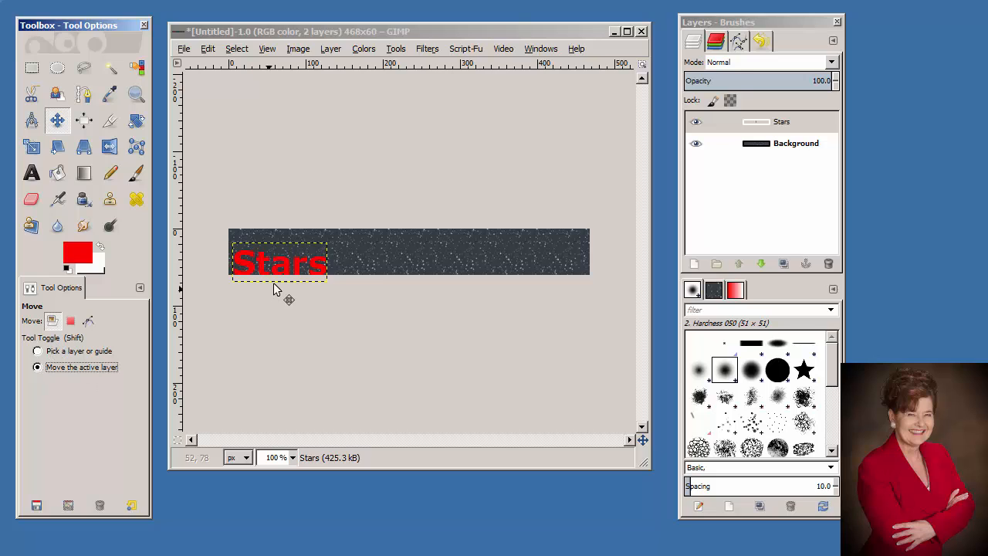
pyautogui.moveTo(283, 269); pyautogui.dragTo(283, 257)
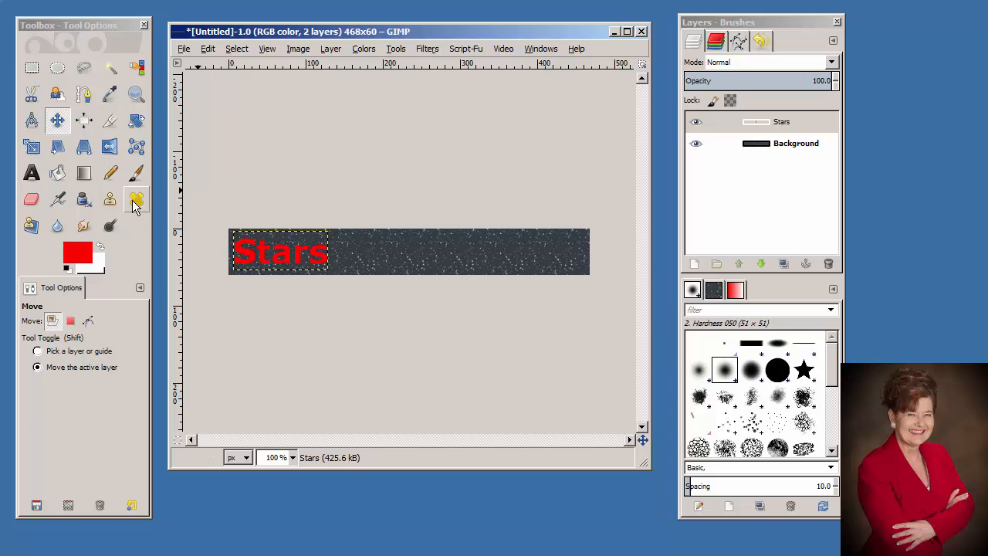
# Set the Text tool's color to white (ffffff) for new text.
pyautogui.click(33, 173)
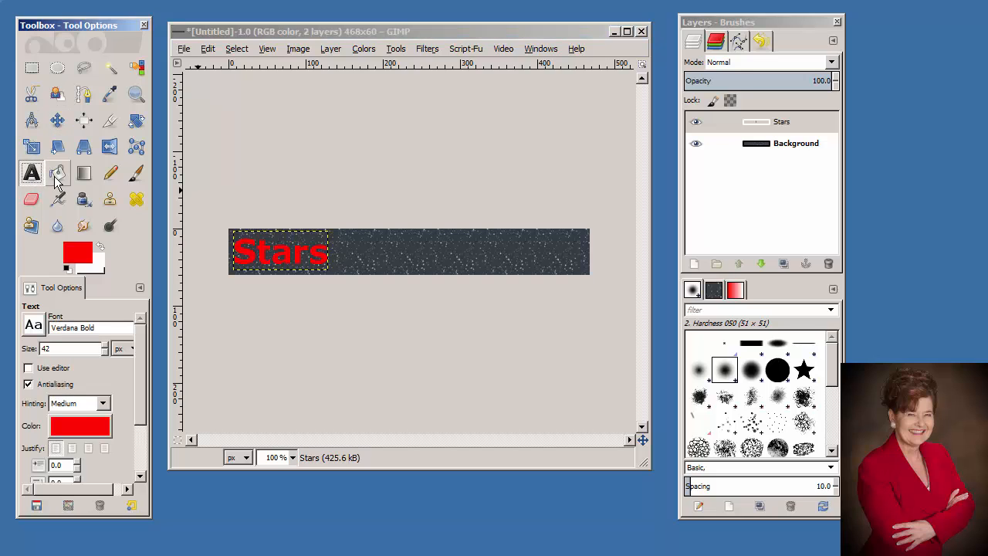
pyautogui.click(70, 427)
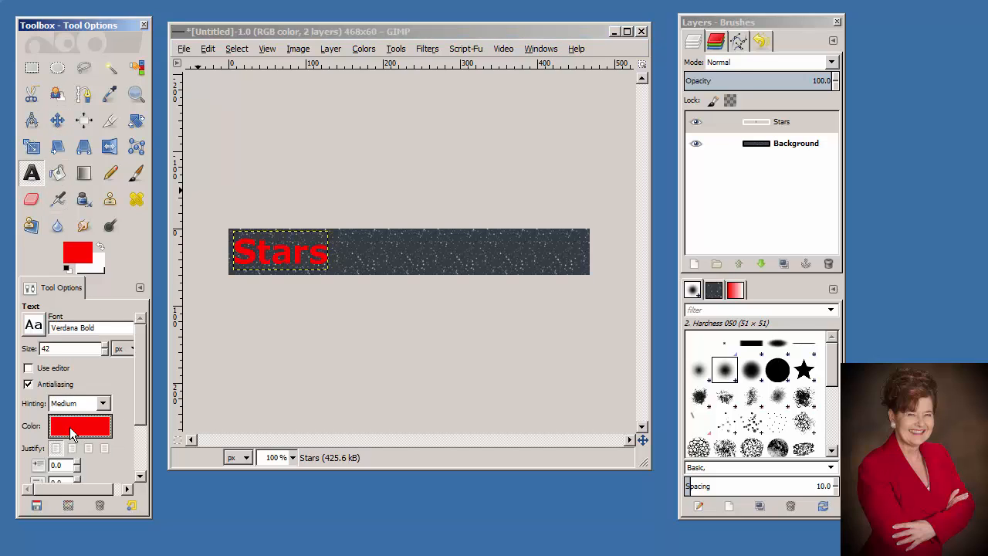
pyautogui.click(266, 211)
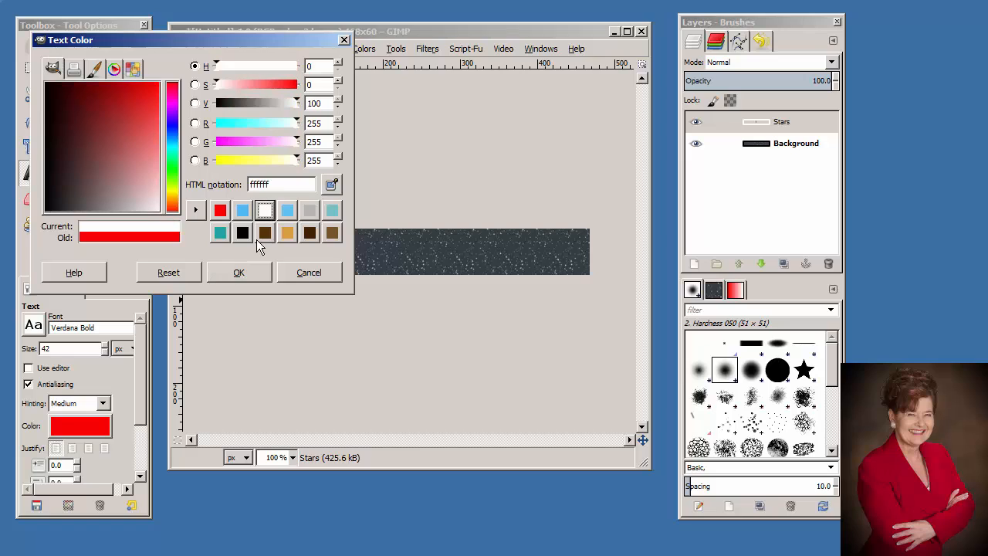
pyautogui.click(239, 273)
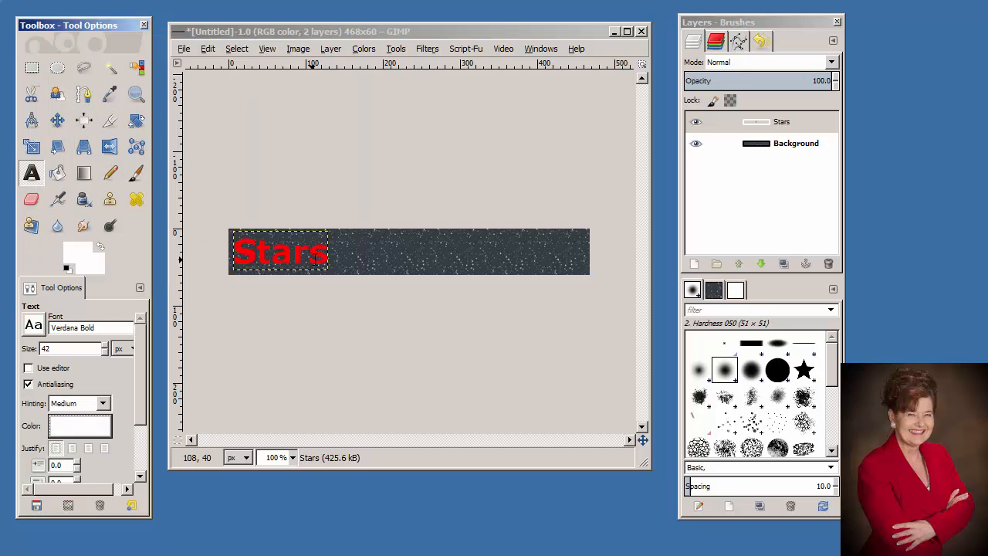
# Add the text "and" right after "Stars" and move its layer up to line up with that word.
pyautogui.click(331, 244)
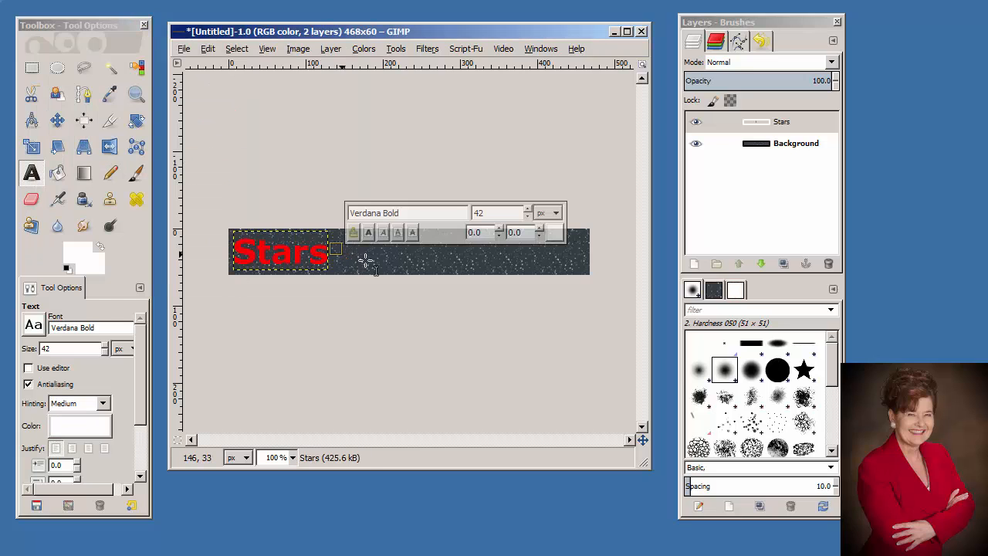
pyautogui.write('and')
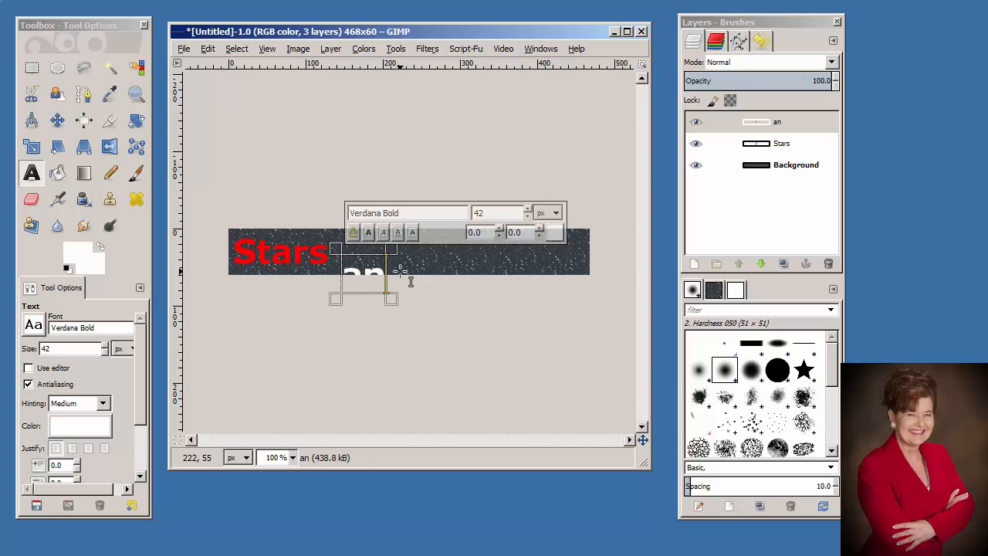
pyautogui.click(59, 117)
pyautogui.moveTo(376, 275); pyautogui.dragTo(373, 253)
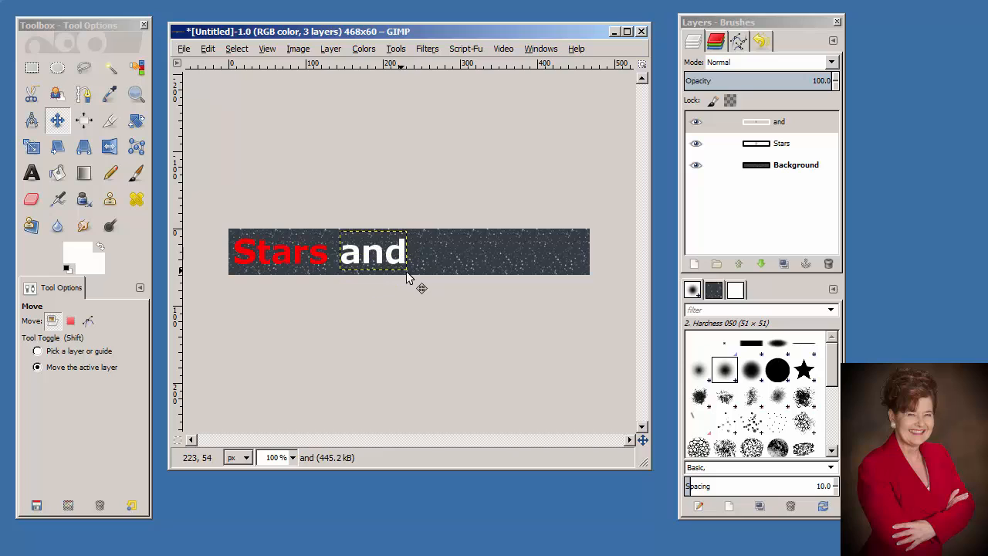
# Set the text color to light blue and add the text "Stripes" to the right of "and".
pyautogui.click(31, 173)
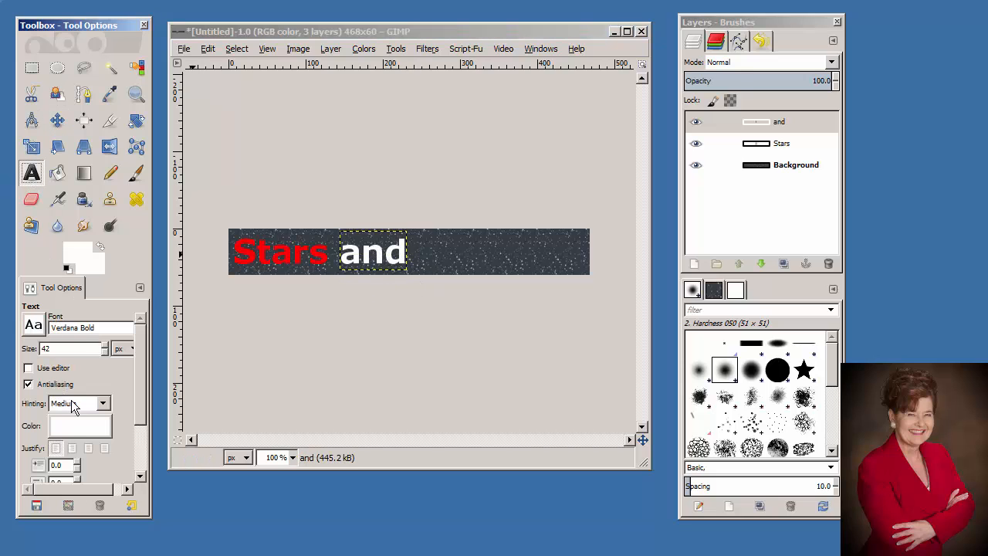
pyautogui.click(66, 424)
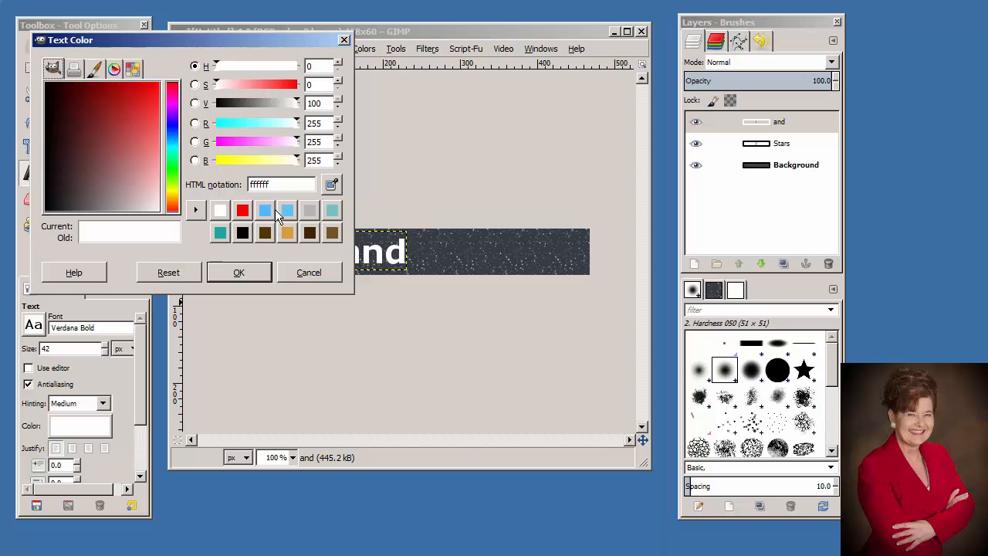
pyautogui.click(265, 210)
pyautogui.click(238, 272)
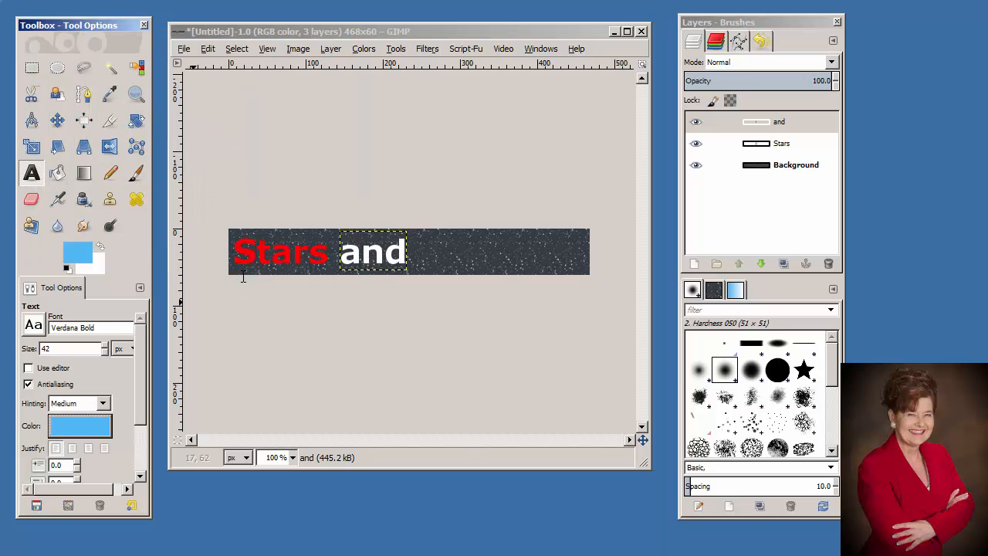
pyautogui.click(424, 256)
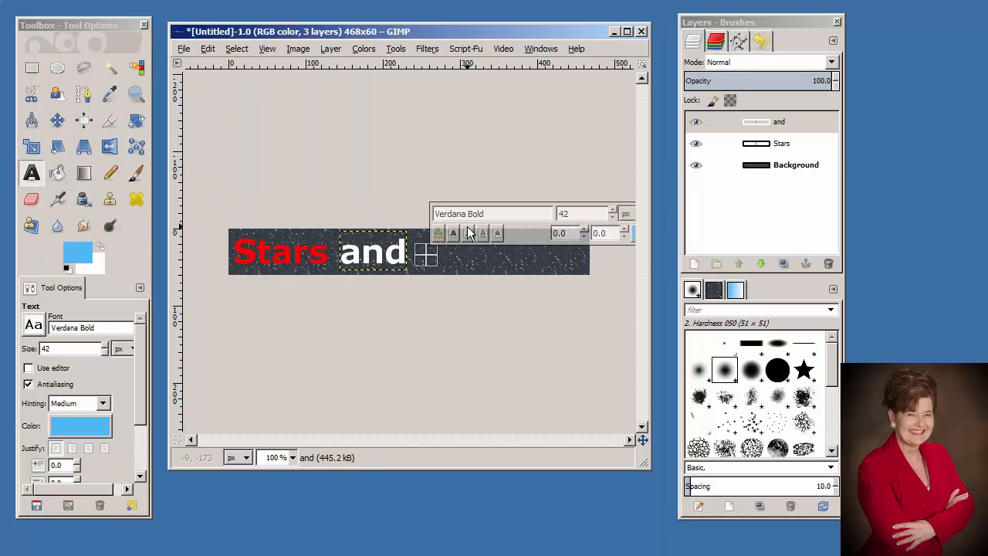
pyautogui.write('Stripes')
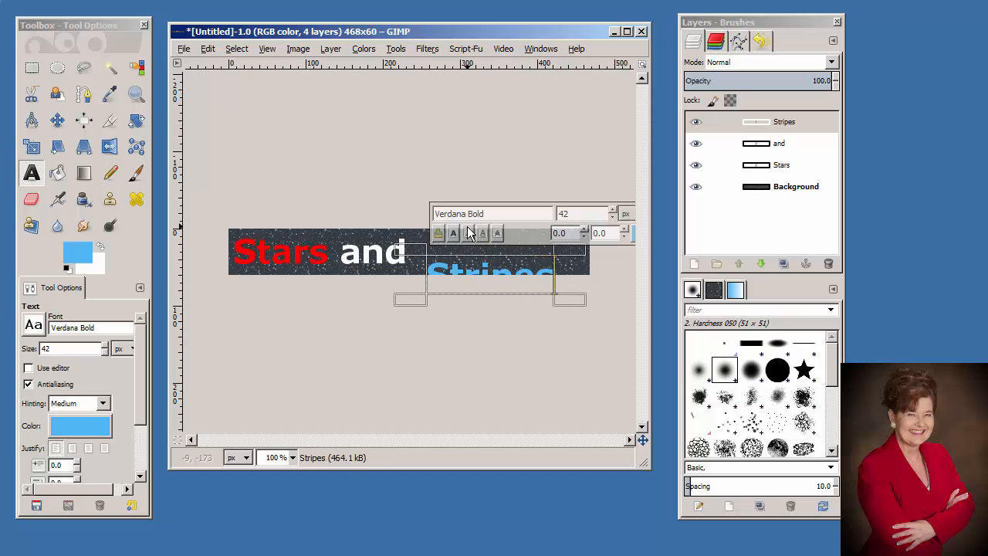
# Move the "Stripes" text layer up and slightly left so it lines up right after "and".
pyautogui.click(57, 120)
pyautogui.moveTo(480, 272); pyautogui.dragTo(471, 251)
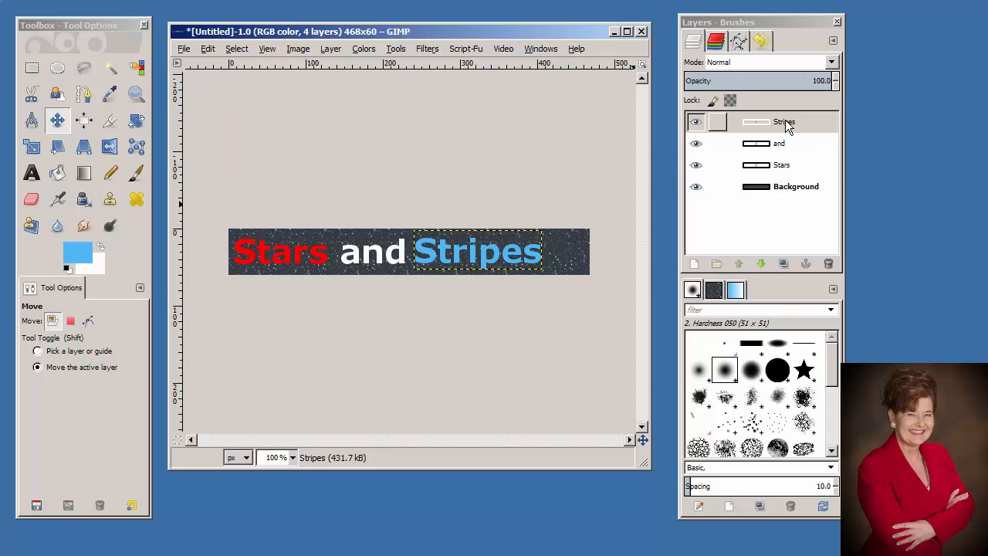
# Add a red "!" to the right of "Stripes" and move its layer up to line up with that word.
pyautogui.click(32, 174)
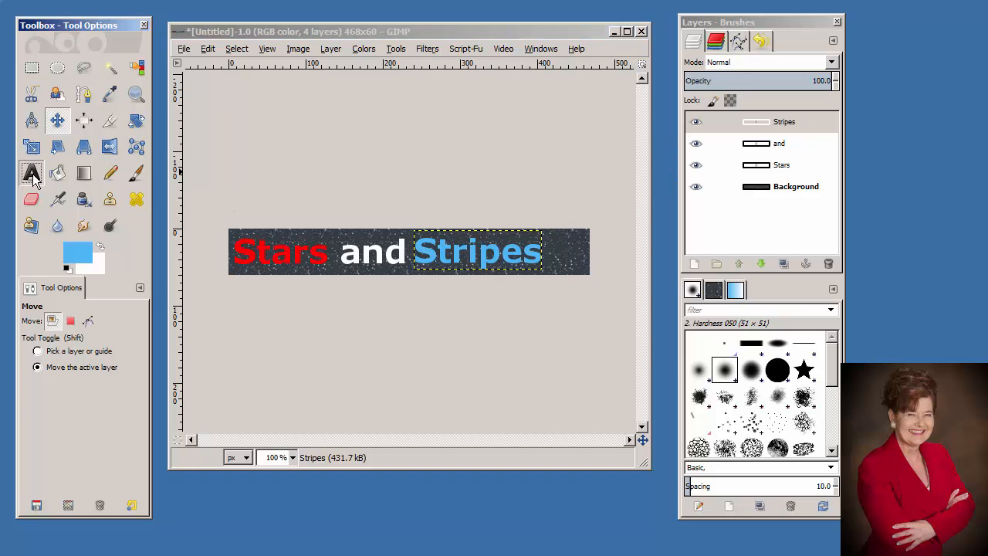
pyautogui.click(76, 425)
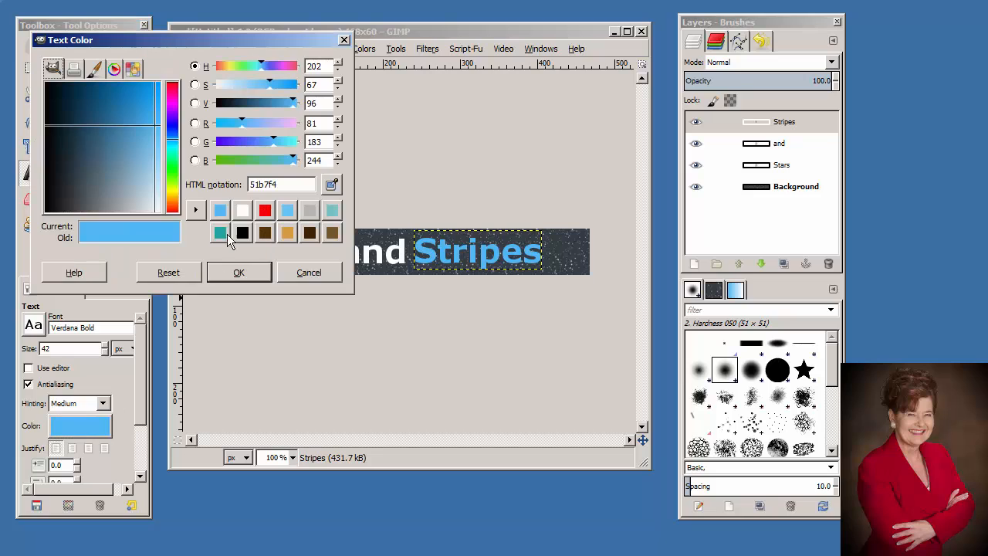
pyautogui.click(265, 210)
pyautogui.click(240, 272)
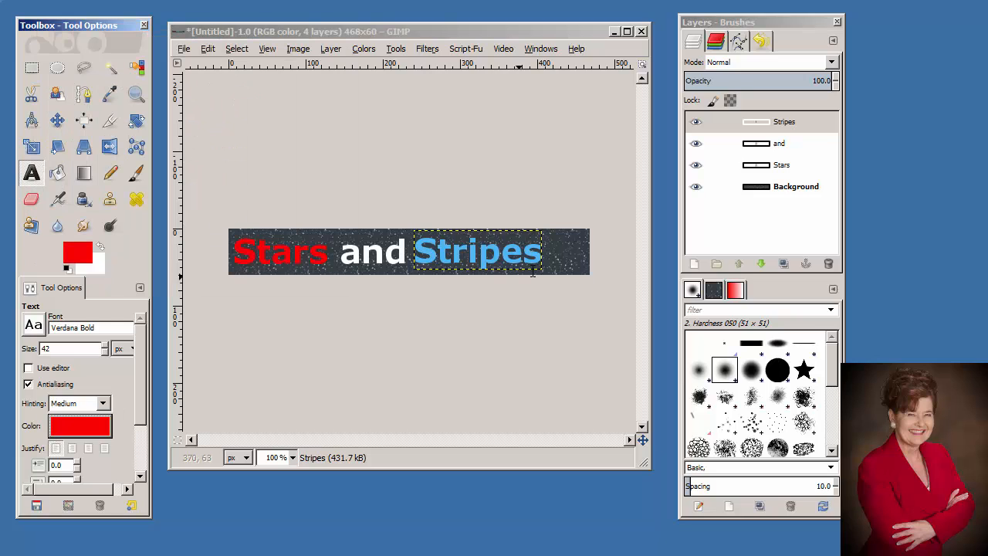
pyautogui.click(553, 252)
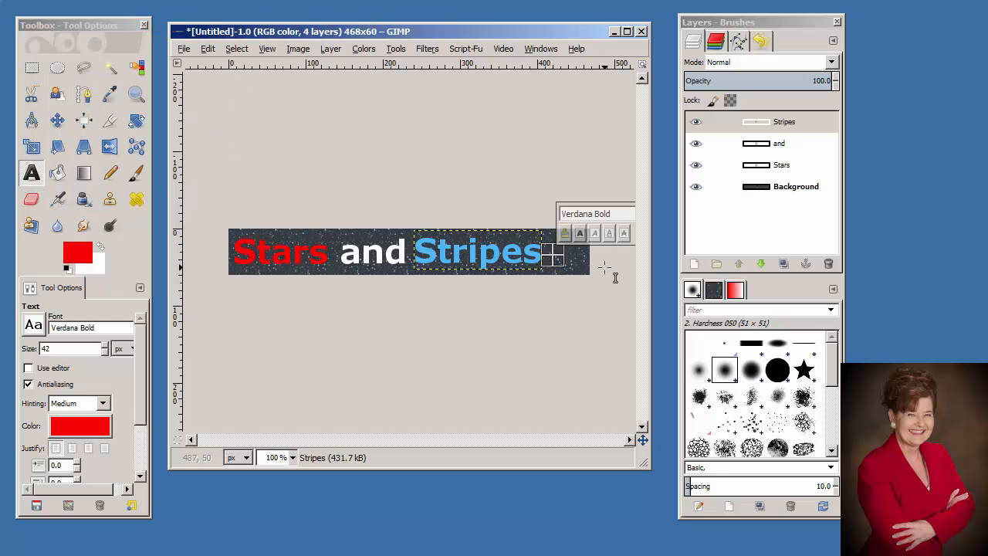
pyautogui.write('!')
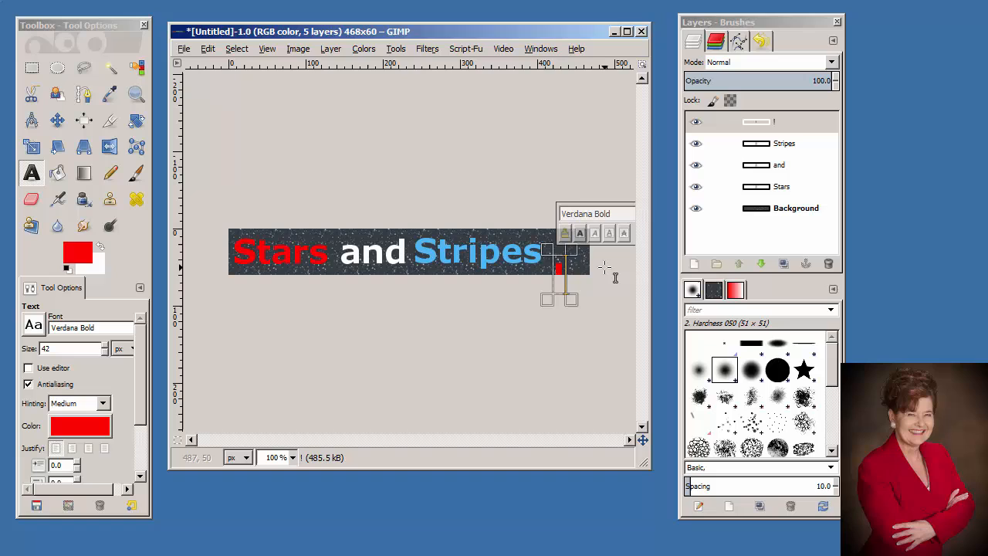
pyautogui.click(57, 121)
pyautogui.moveTo(558, 280); pyautogui.dragTo(562, 252)
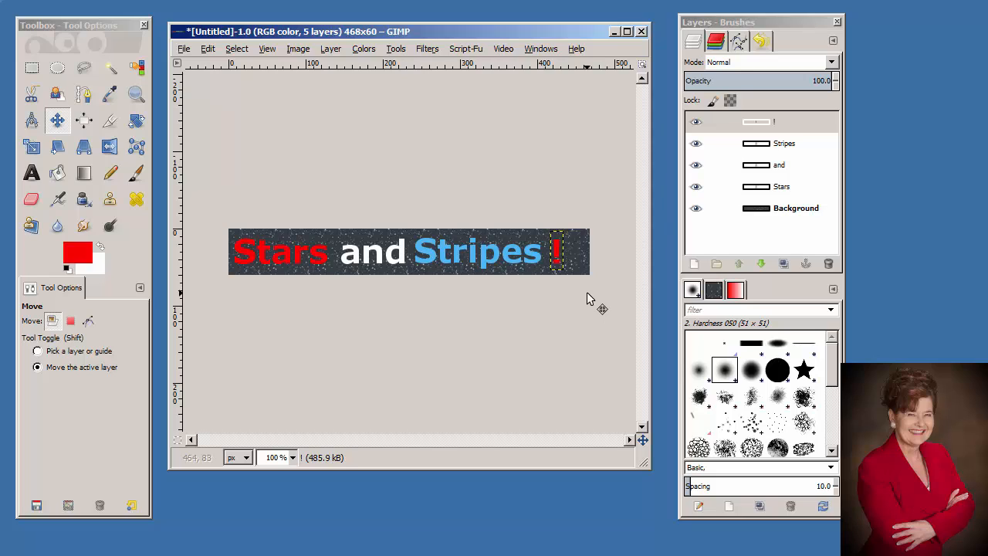
# Duplicate the "!" text layer twice.
pyautogui.click(776, 122)
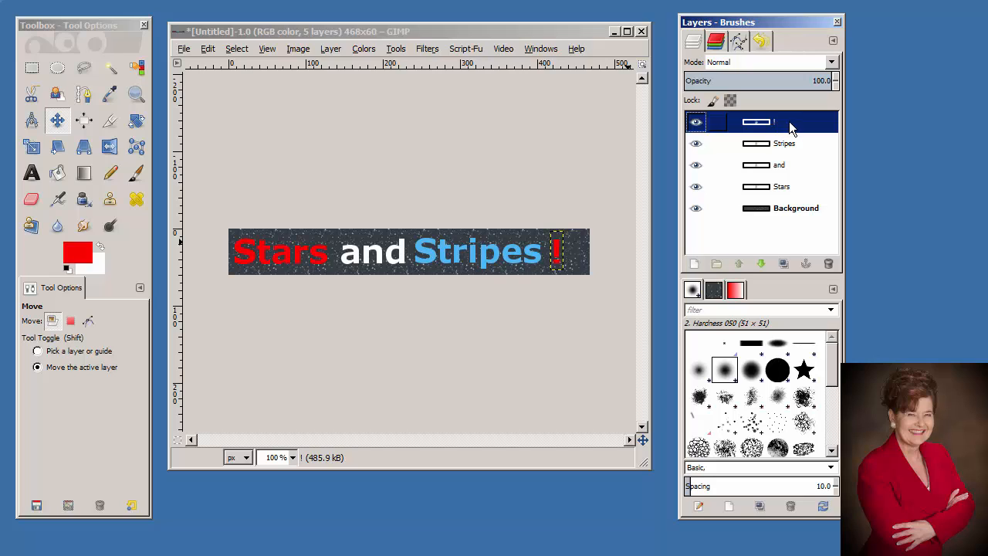
pyautogui.rightClick(791, 128)
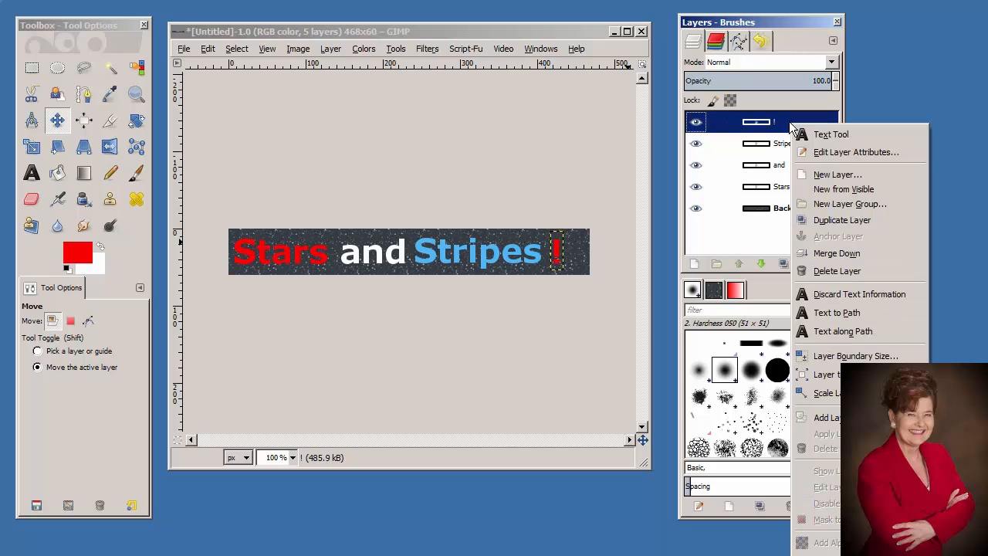
pyautogui.click(826, 220)
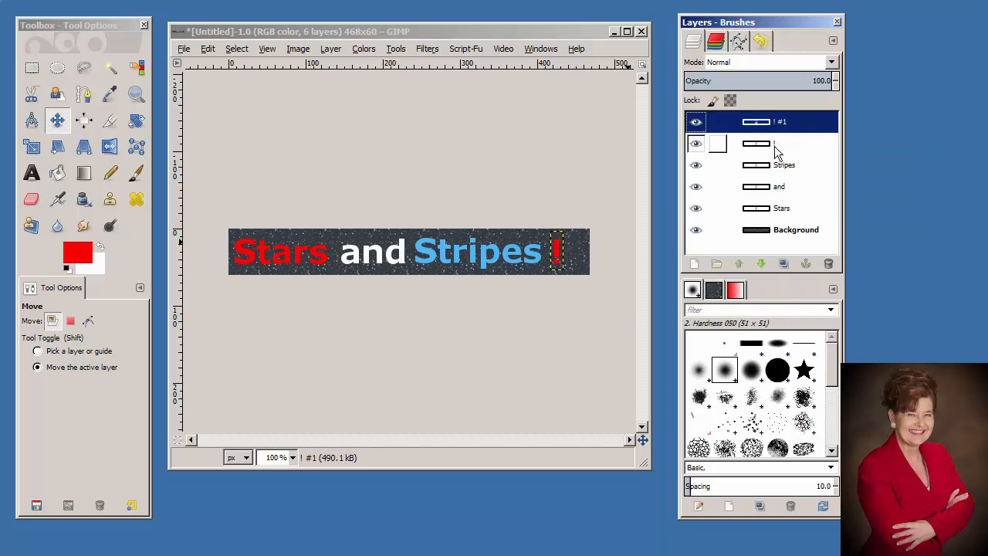
pyautogui.click(775, 146)
pyautogui.rightClick(774, 148)
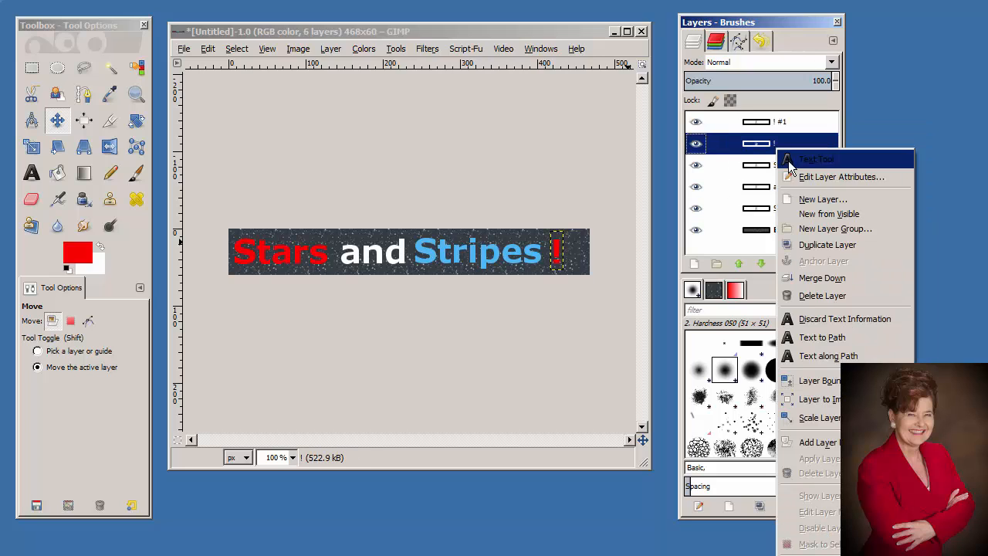
pyautogui.click(817, 245)
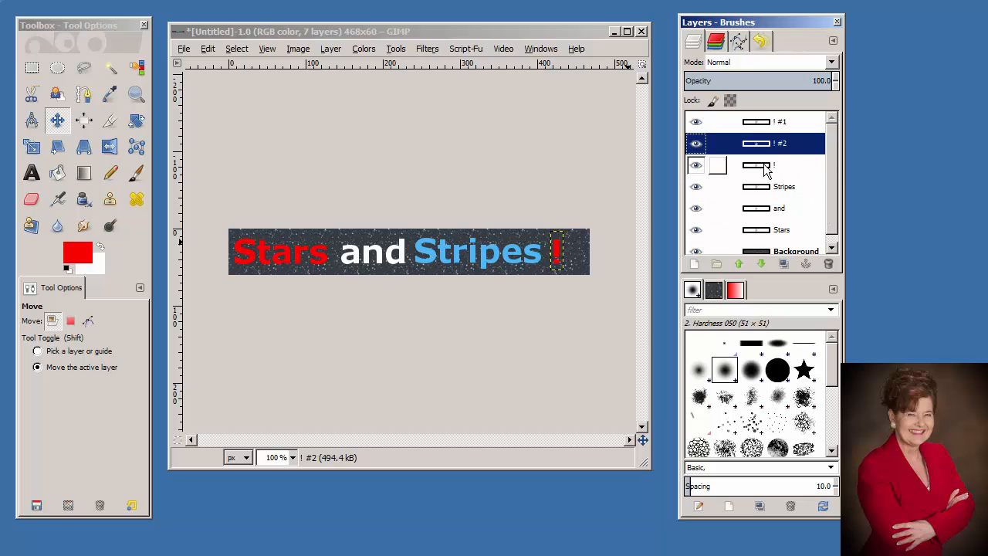
# Rename the original "!" layer as "Red !" and the copy directly above it as "White !".
pyautogui.click(787, 166)
pyautogui.doubleClick(787, 164)
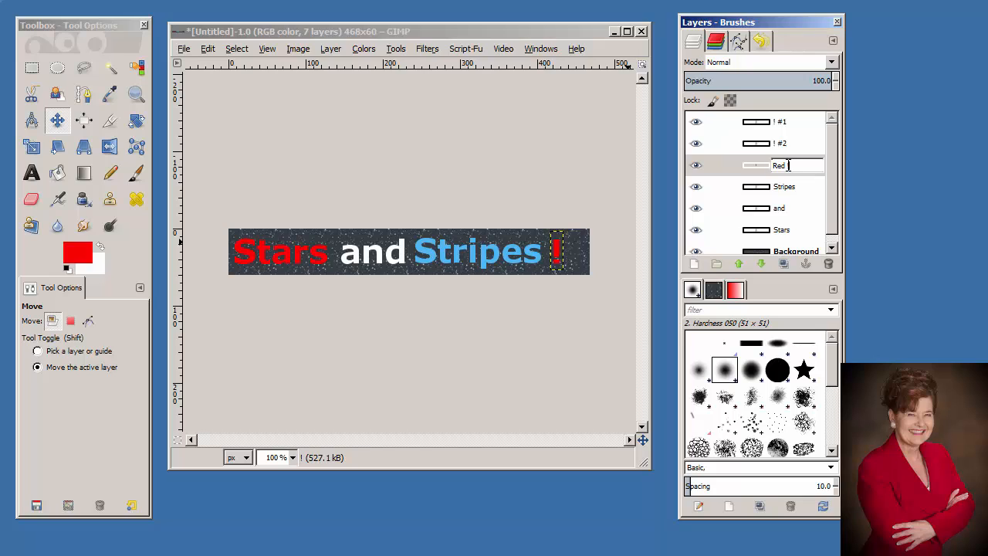
pyautogui.write('Red')
pyautogui.press('Return')
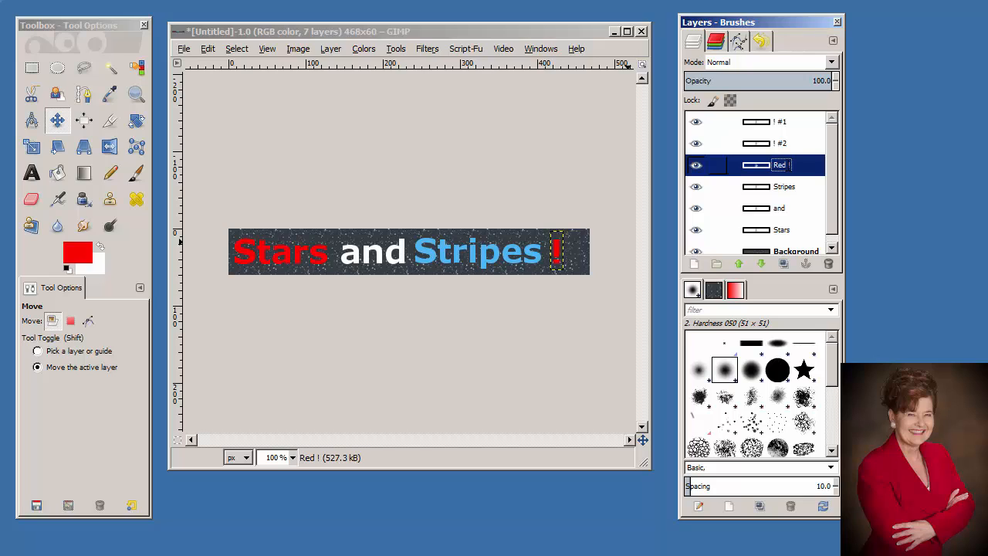
pyautogui.doubleClick(785, 144)
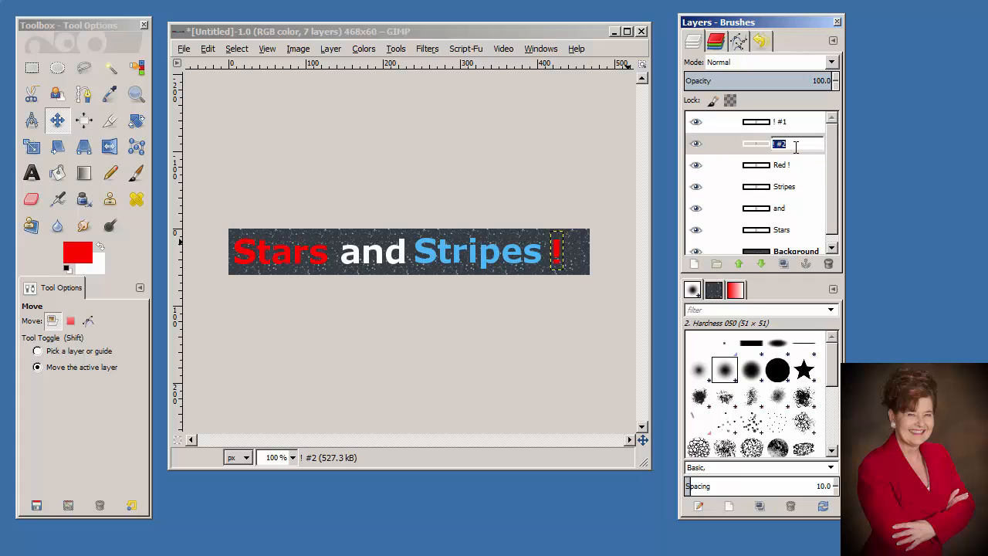
pyautogui.write('White !')
pyautogui.press('Return')
# Rename the topmost copy of the exclamation mark layer as "Blue !".
pyautogui.click(796, 121)
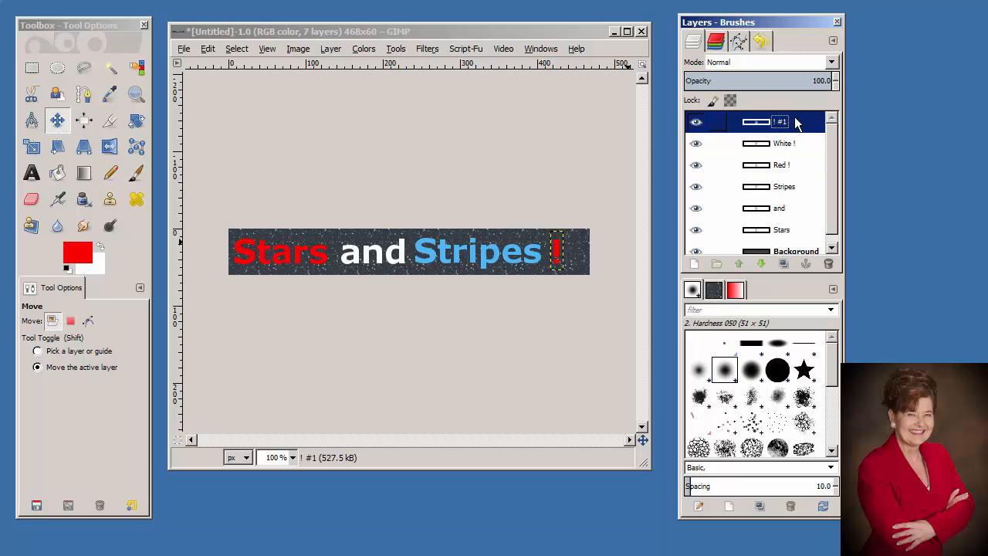
pyautogui.doubleClick(795, 121)
pyautogui.write('Blue')
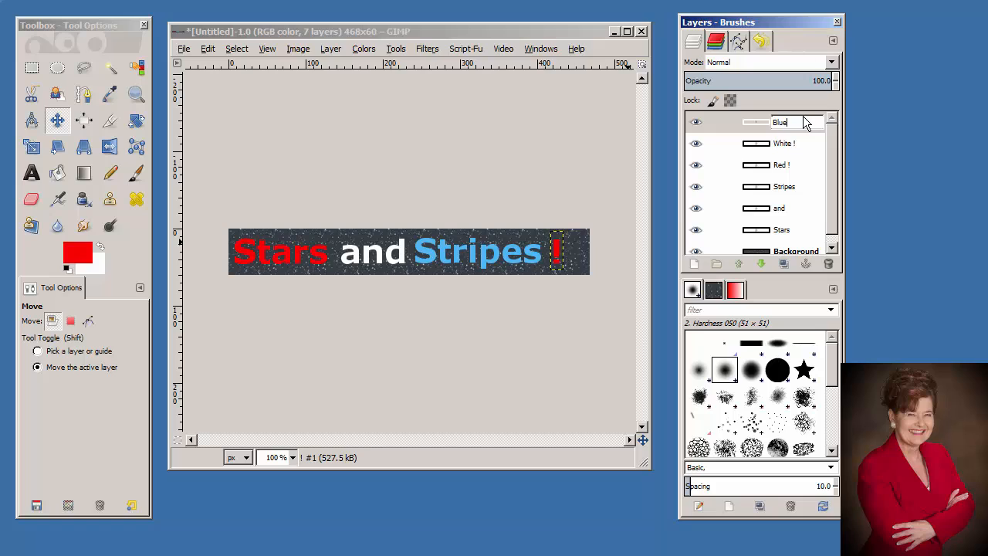
pyautogui.write(' !')
pyautogui.press('Return')
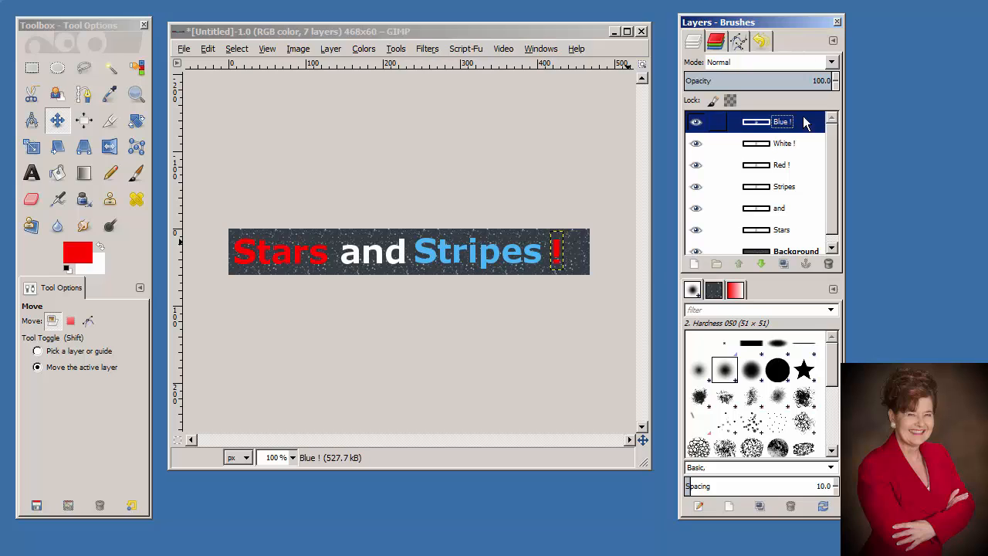
# Move the "White !" mark just to the right of the red one and recolor its text white (ffffff).
pyautogui.click(783, 145)
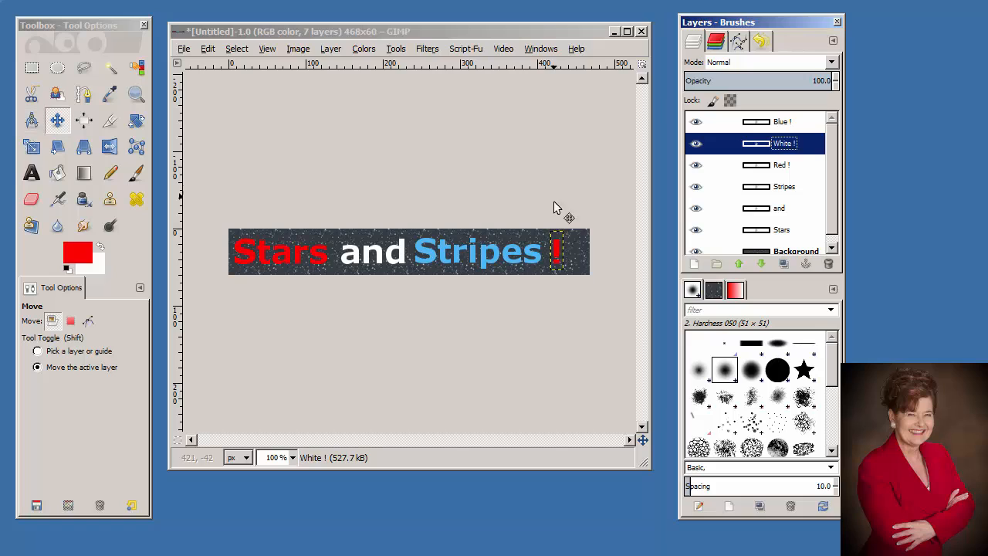
pyautogui.moveTo(555, 256); pyautogui.dragTo(570, 256)
pyautogui.click(31, 172)
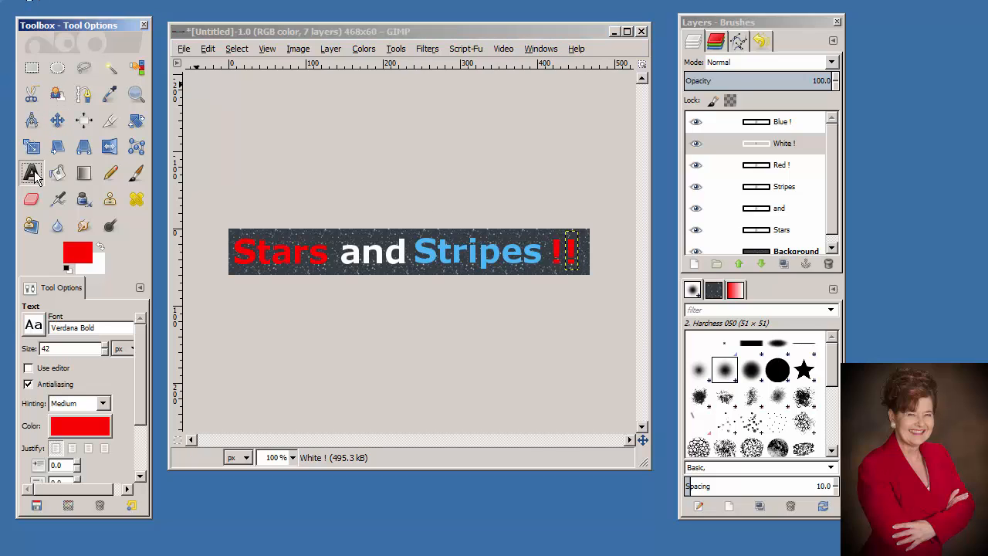
pyautogui.moveTo(577, 250); pyautogui.dragTo(569, 252)
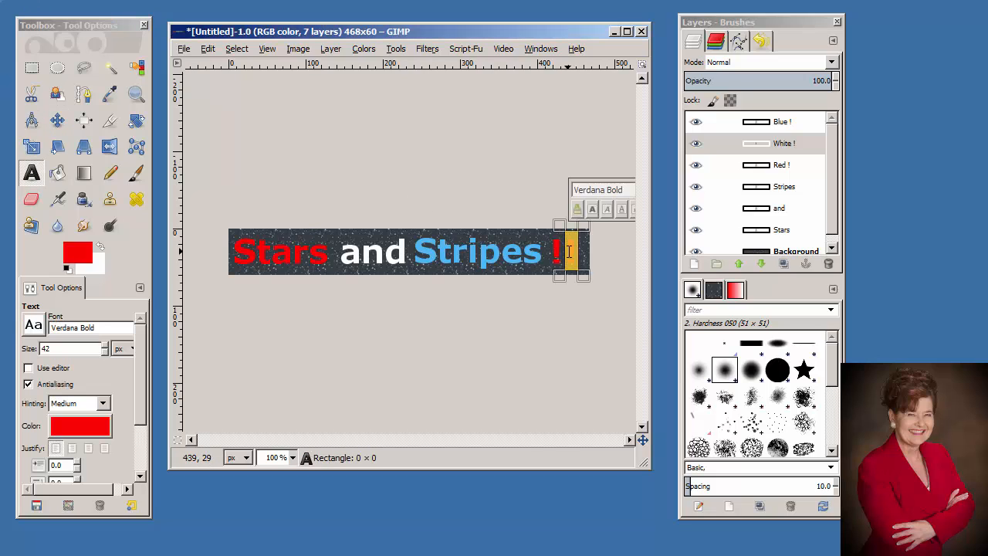
pyautogui.click(87, 424)
pyautogui.click(265, 210)
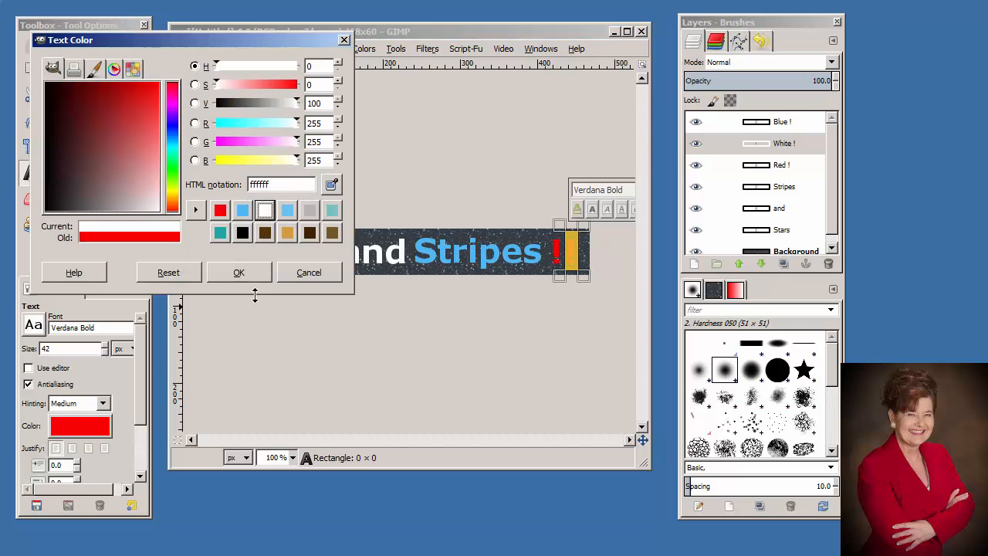
pyautogui.click(241, 272)
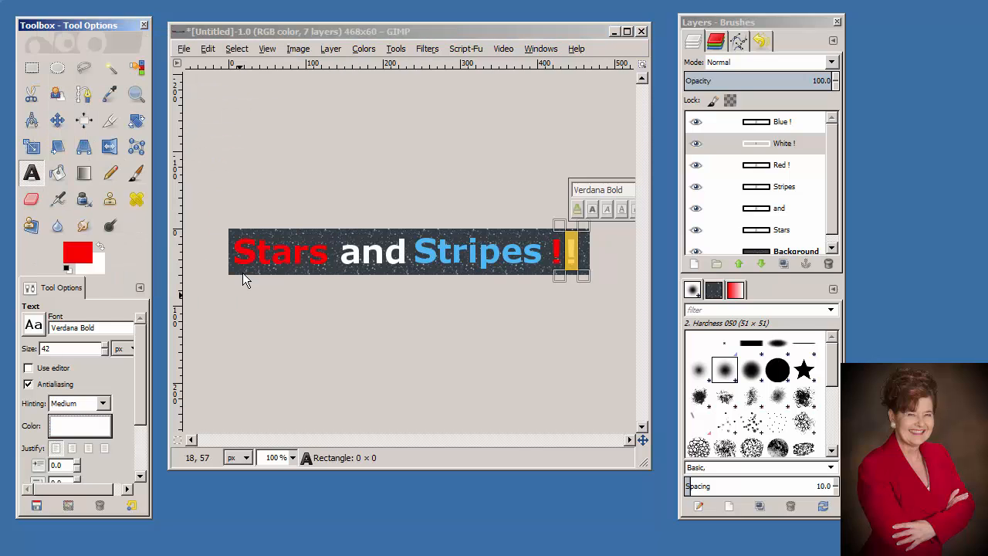
# Move the "Blue !" mark to the banner's right end and recolor its text light blue (51b7f4).
pyautogui.click(802, 124)
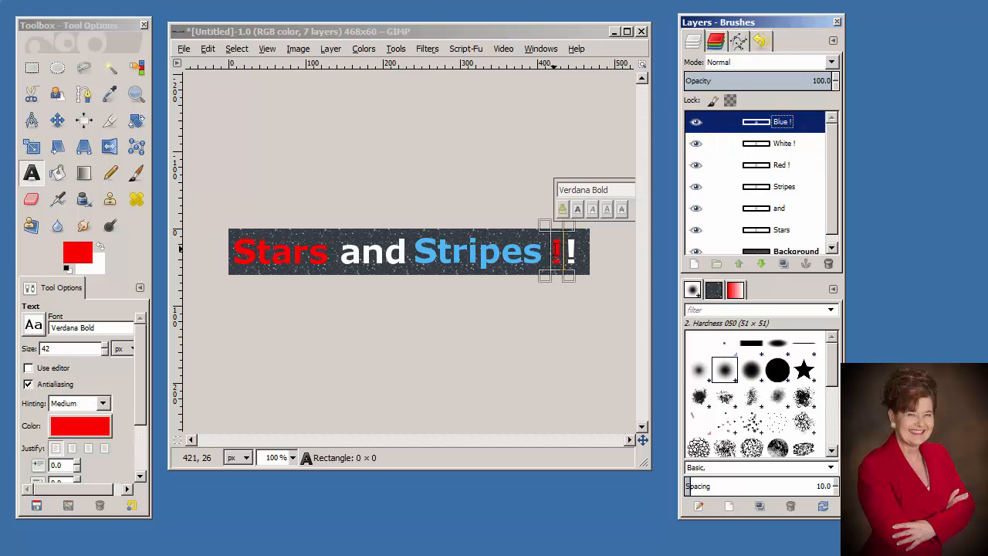
pyautogui.click(57, 119)
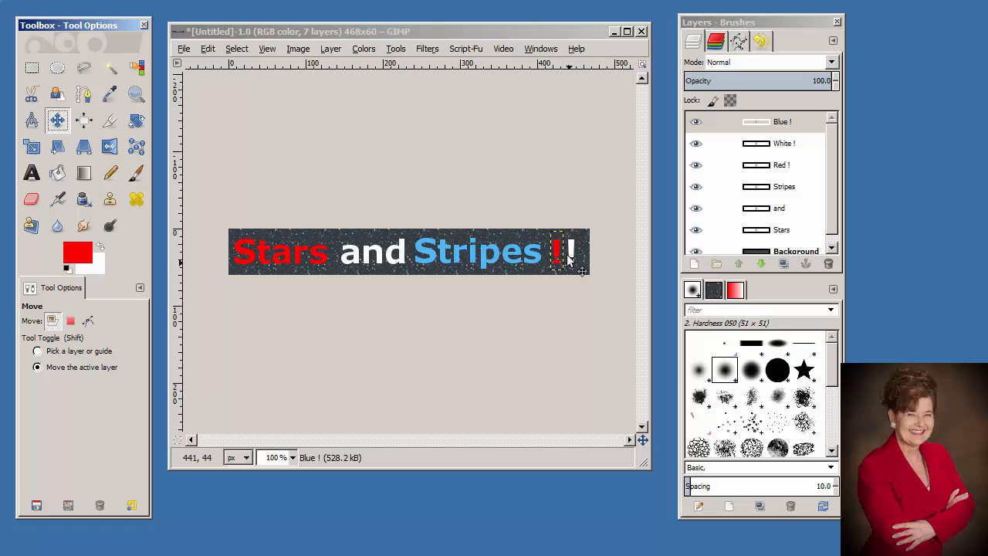
pyautogui.moveTo(557, 258); pyautogui.dragTo(586, 261)
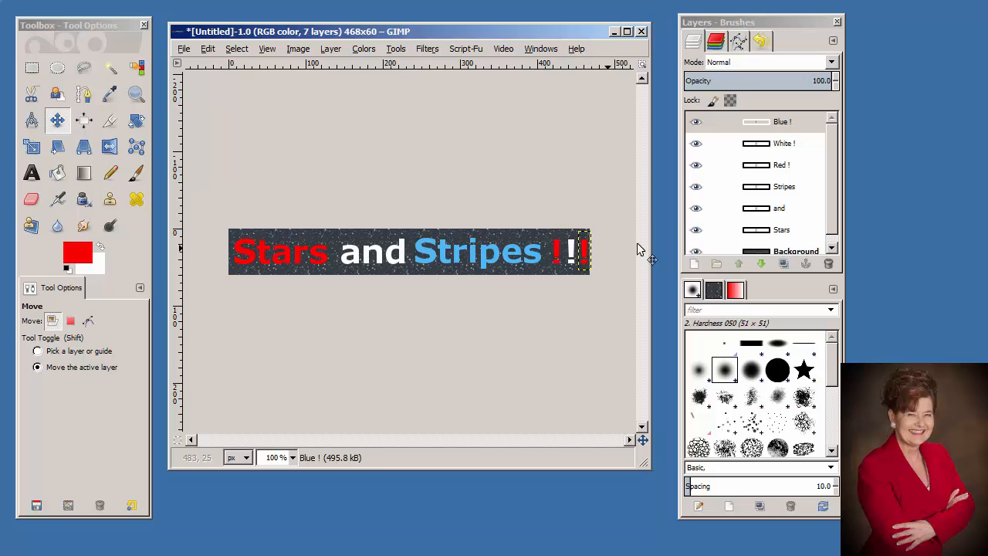
pyautogui.click(31, 176)
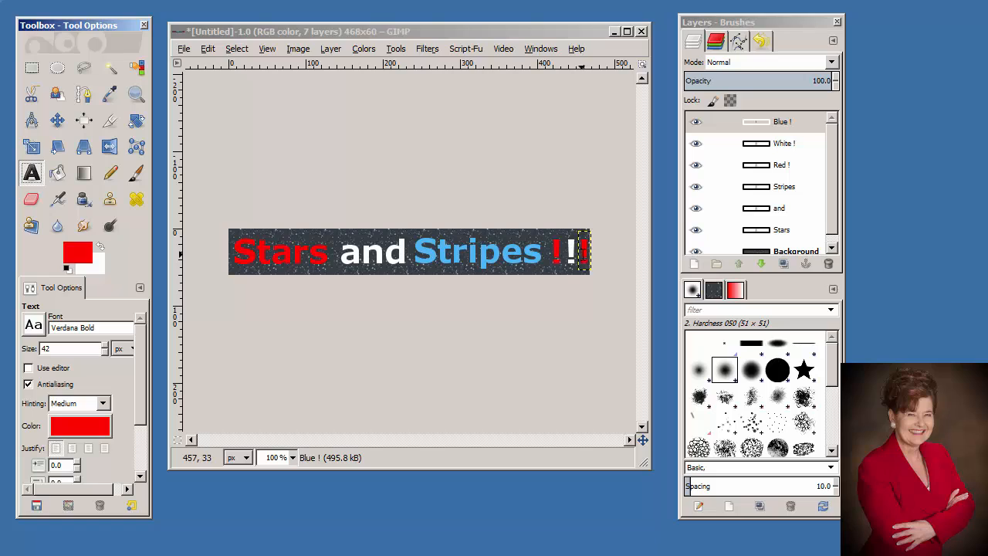
pyautogui.click(581, 254)
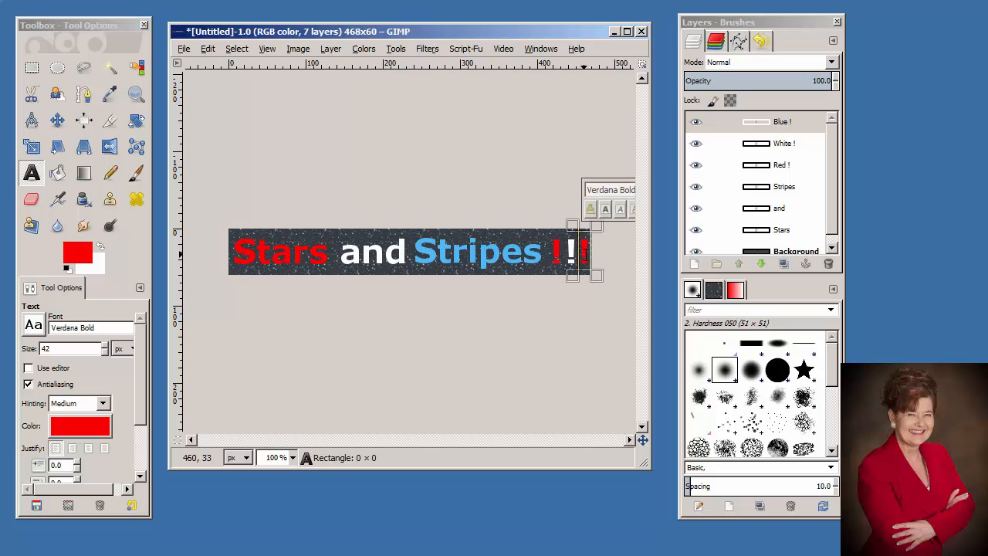
pyautogui.click(80, 423)
pyautogui.click(267, 209)
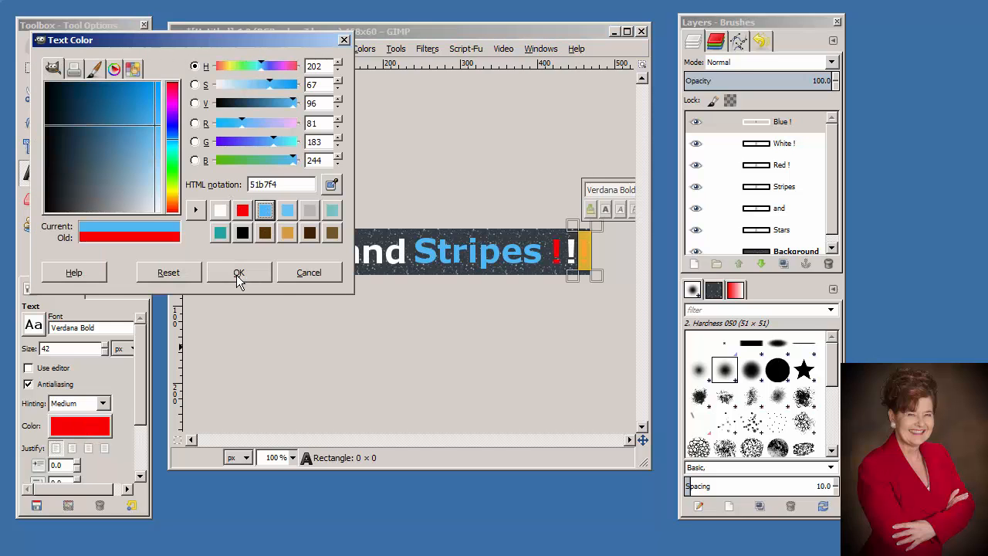
pyautogui.click(239, 271)
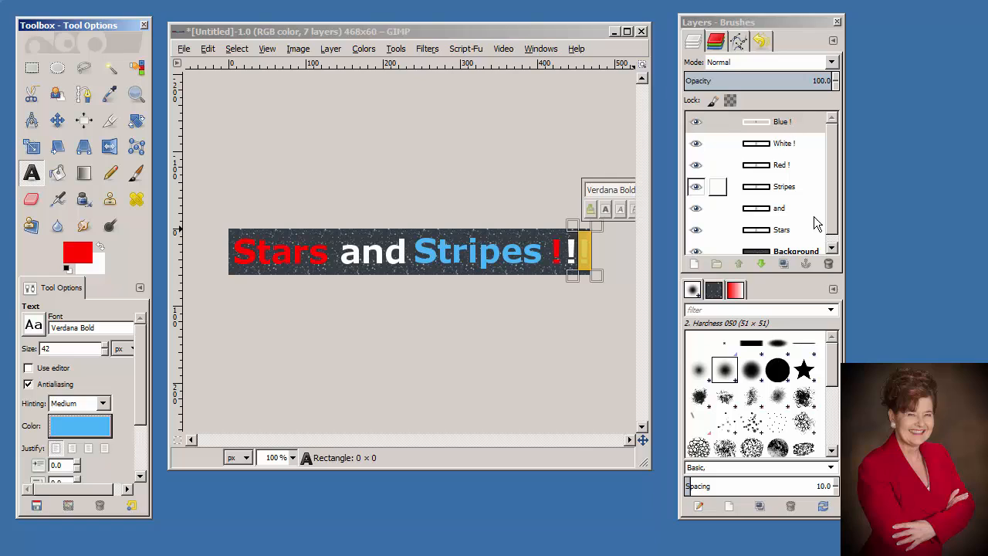
# Add a frame delay to the "Stars" layer by renaming it "Stars(1000ms)".
pyautogui.click(796, 249)
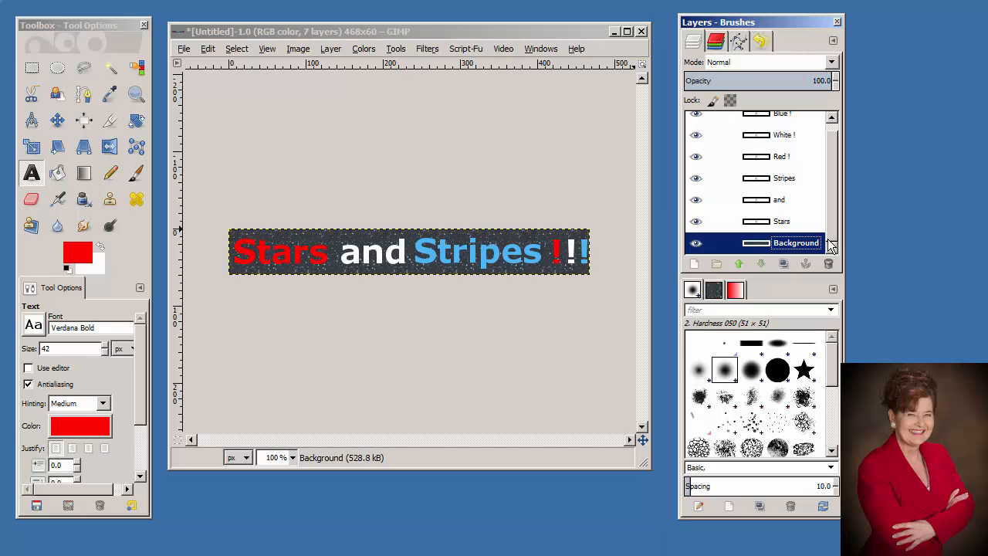
pyautogui.doubleClick(781, 221)
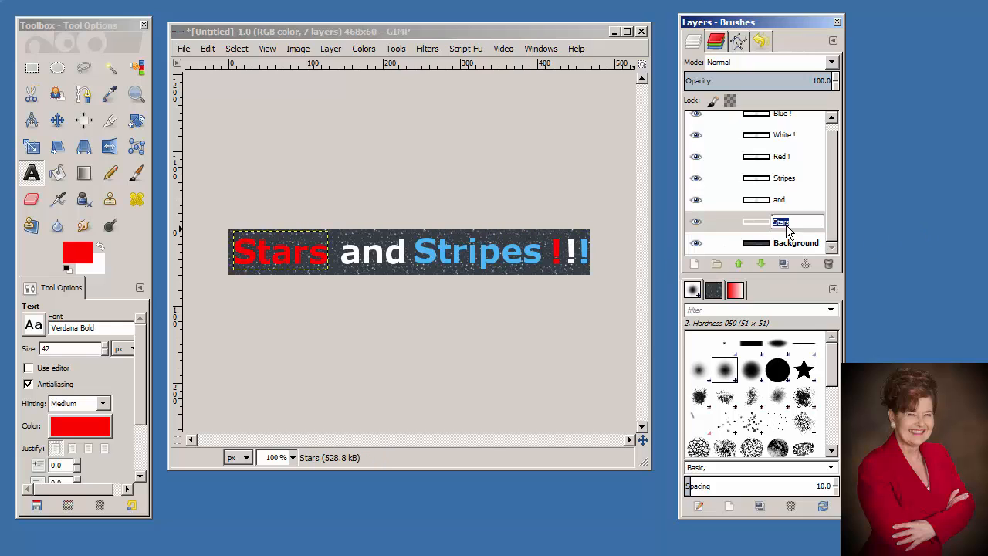
pyautogui.click(795, 223)
pyautogui.write('(1000ms)')
pyautogui.press('Return')
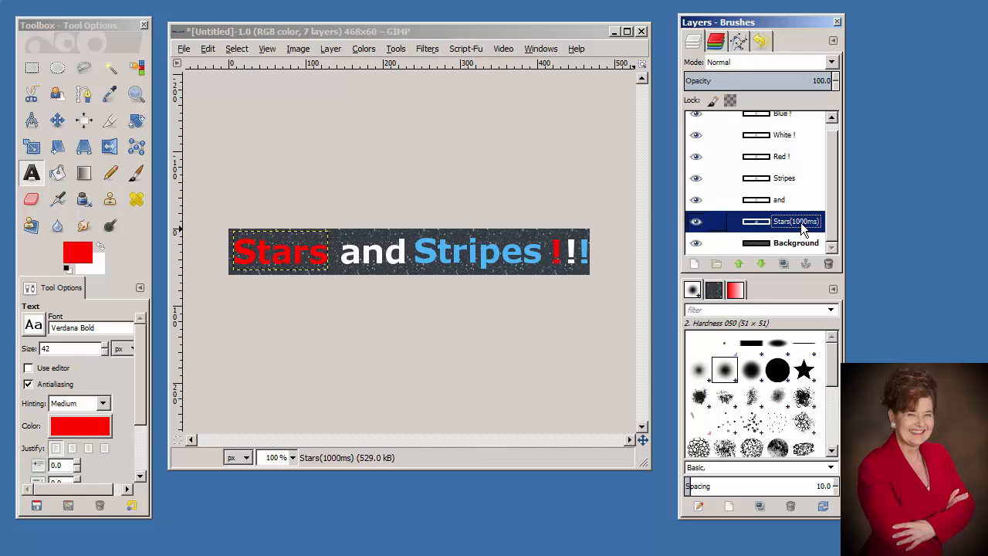
# Rename the "and" layer as "and(1000ms)" to give it a frame delay.
pyautogui.doubleClick(788, 198)
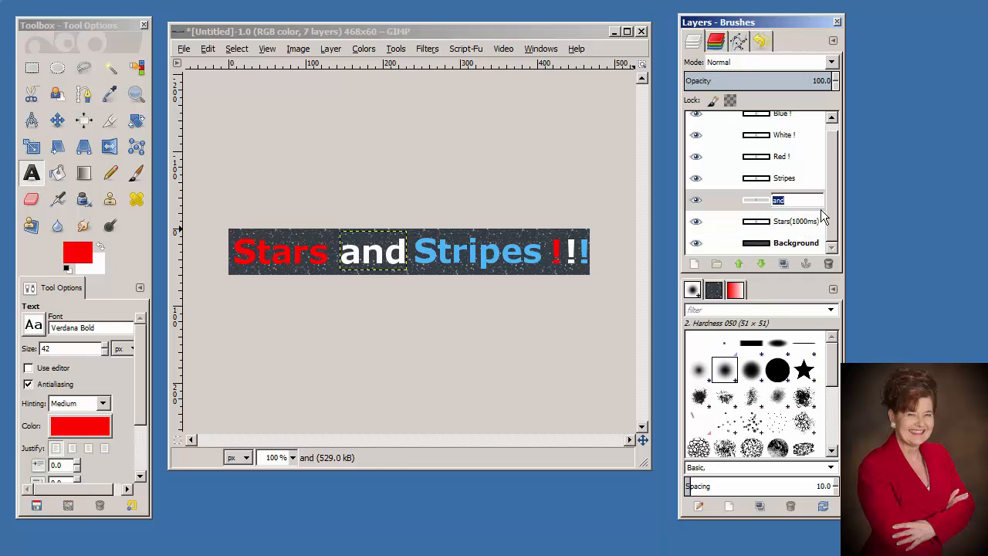
pyautogui.click(798, 202)
pyautogui.write('(1000ms)')
pyautogui.press('Return')
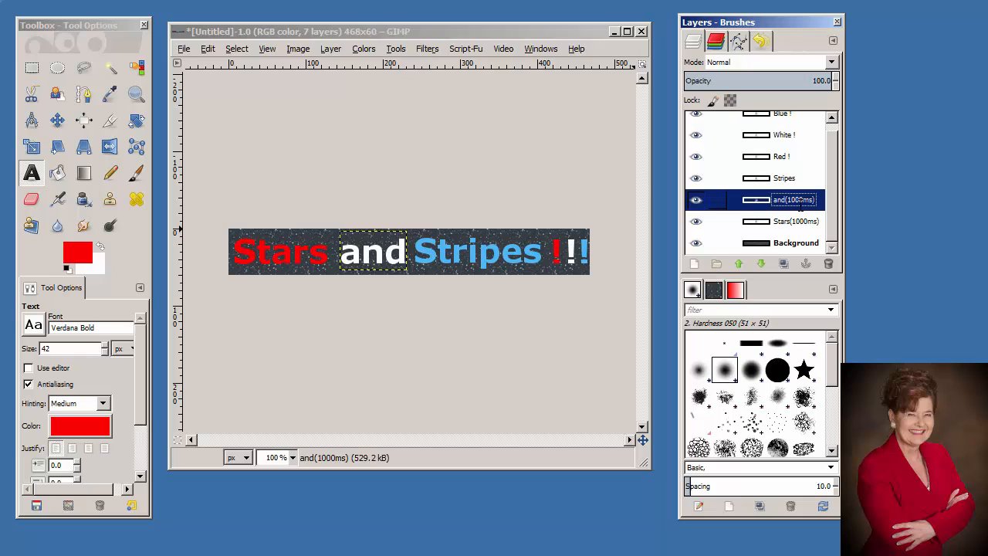
# Rename the "Stripes" layer as "Stripes(1000ms)" to give it a frame delay.
pyautogui.click(798, 178)
pyautogui.doubleClick(797, 177)
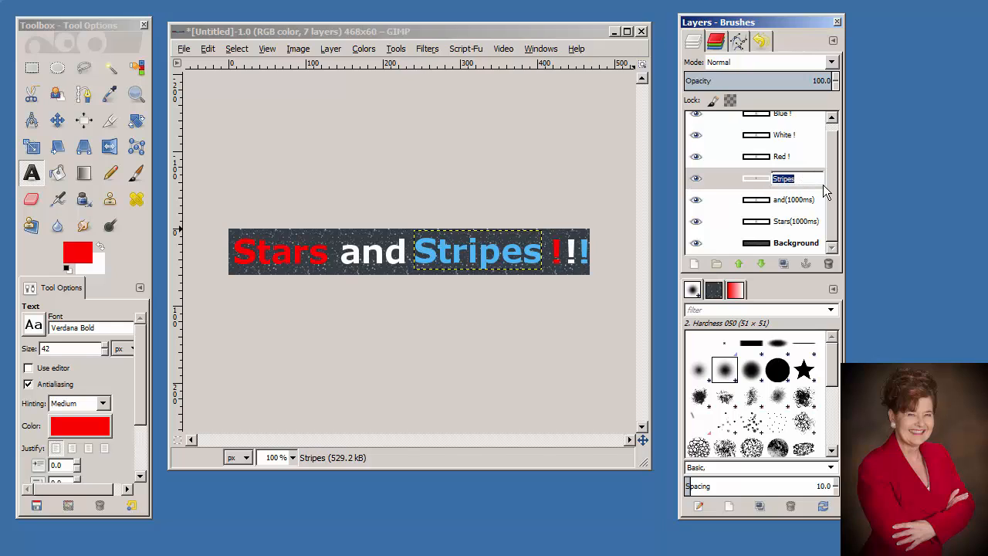
pyautogui.press('End')
pyautogui.write('(1000ms)')
pyautogui.press('Return')
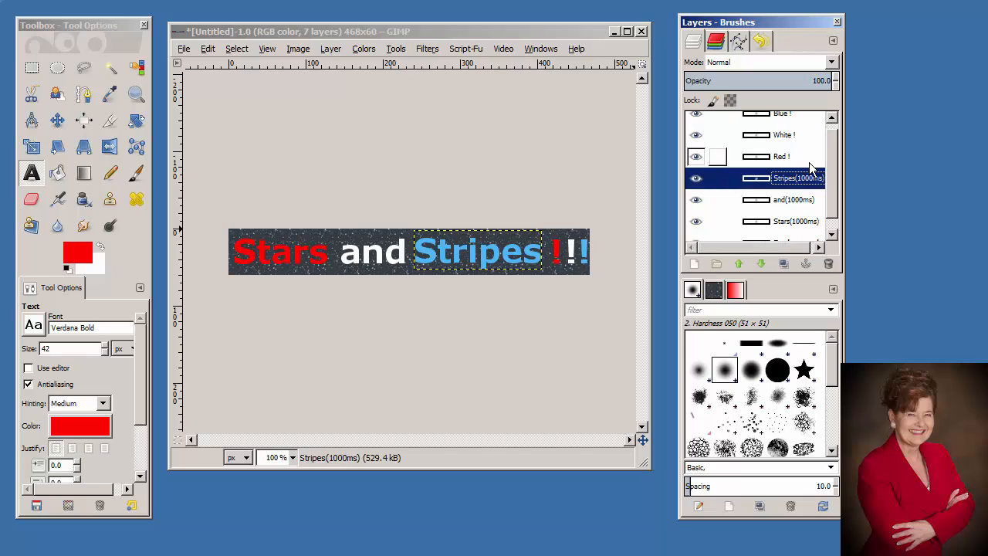
# Rename the "Red !" layer as "Red !(700ms)" to give it a shorter frame delay.
pyautogui.scroll(1, 833, 185)
pyautogui.scroll(1, 834, 186)
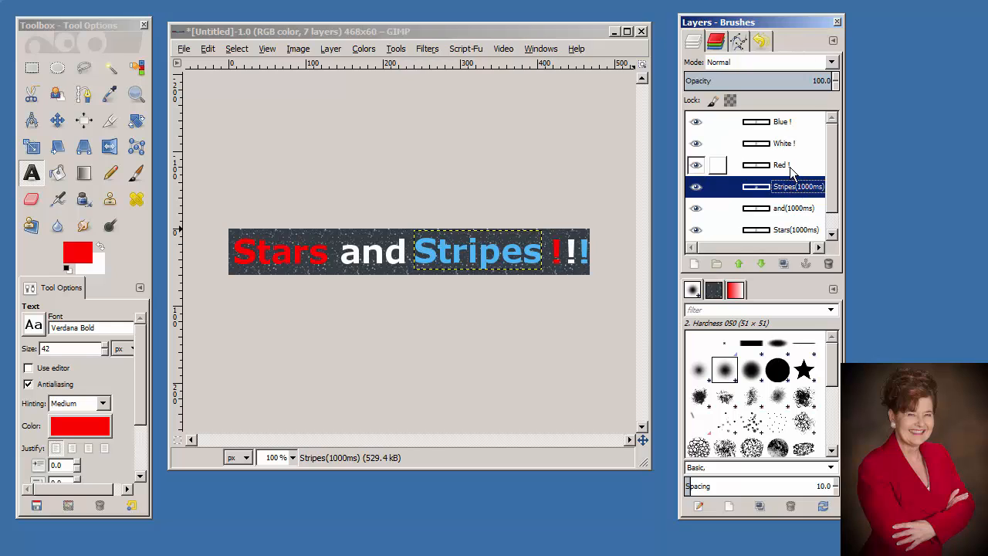
pyautogui.doubleClick(791, 168)
pyautogui.click(799, 165)
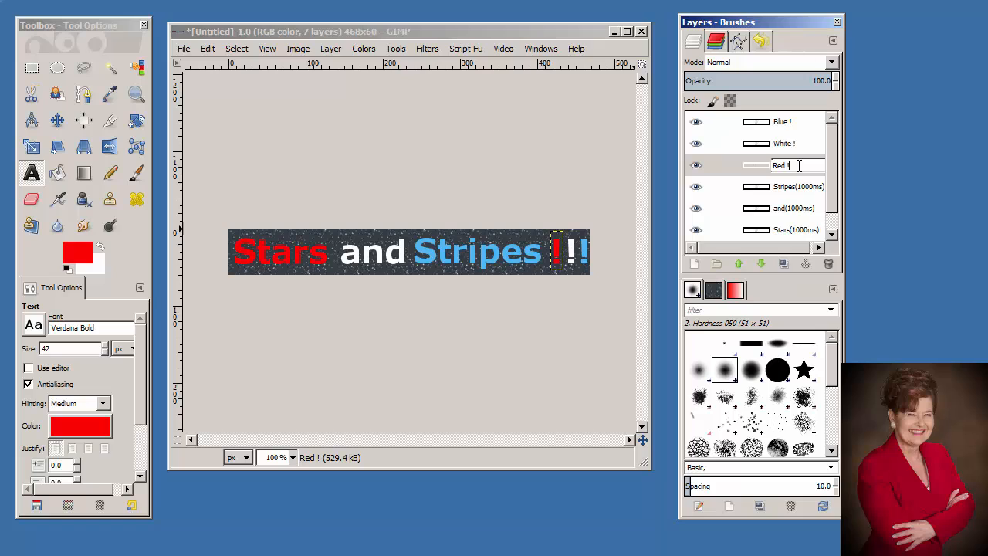
pyautogui.write('(700ms)')
pyautogui.press('Return')
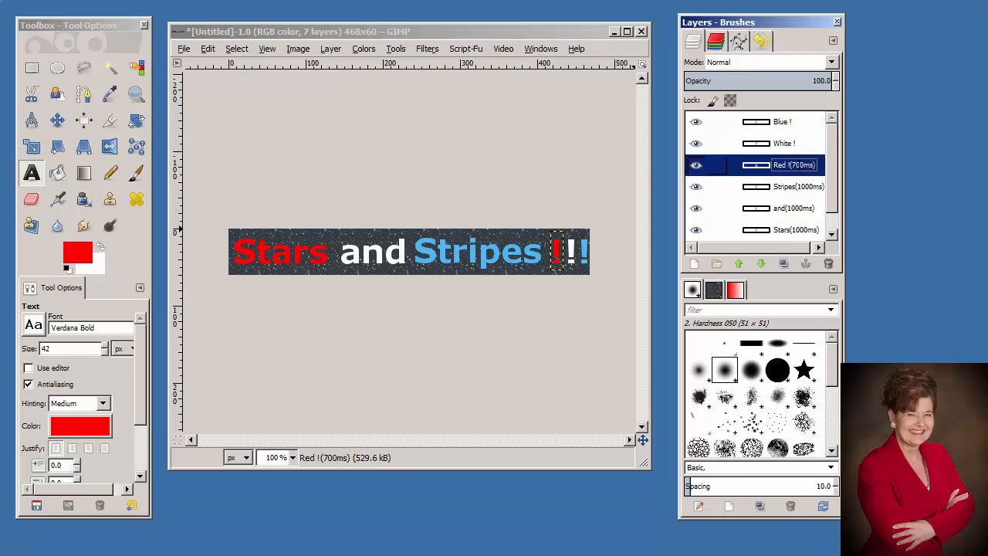
# Add a 700 ms frame delay to the "White !" layer by renaming it "White !(700ms)".
pyautogui.click(798, 150)
pyautogui.doubleClick(799, 153)
pyautogui.click(820, 144)
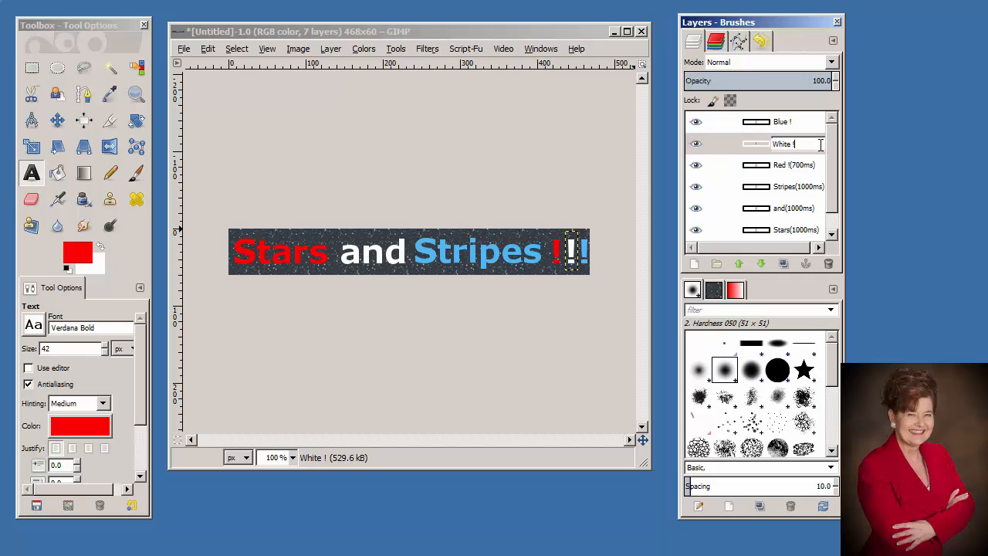
pyautogui.write('(700ms)')
pyautogui.press('Return')
# Give the "Blue !" layer a 700 ms frame delay by renaming it "Blue !(700ms)".
pyautogui.click(798, 123)
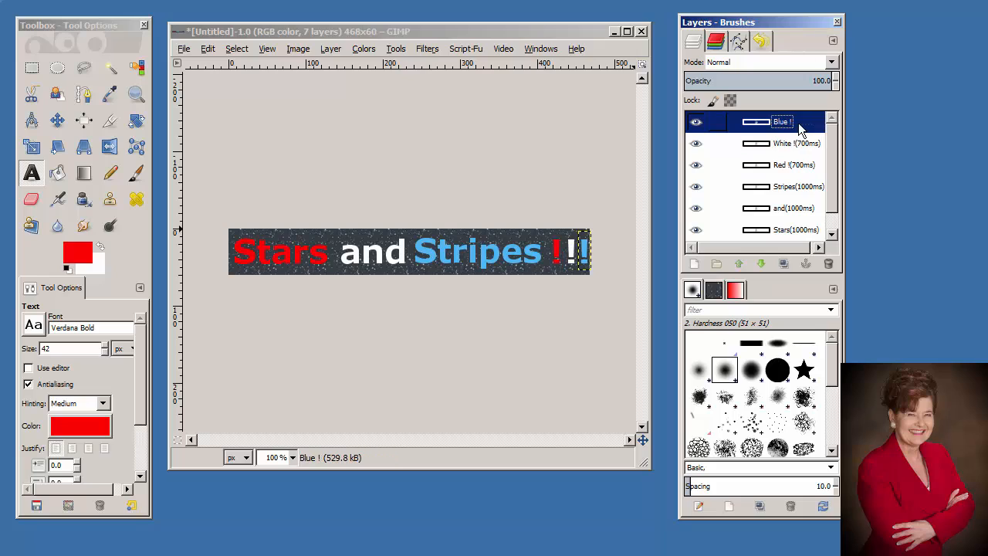
pyautogui.doubleClick(798, 123)
pyautogui.click(815, 124)
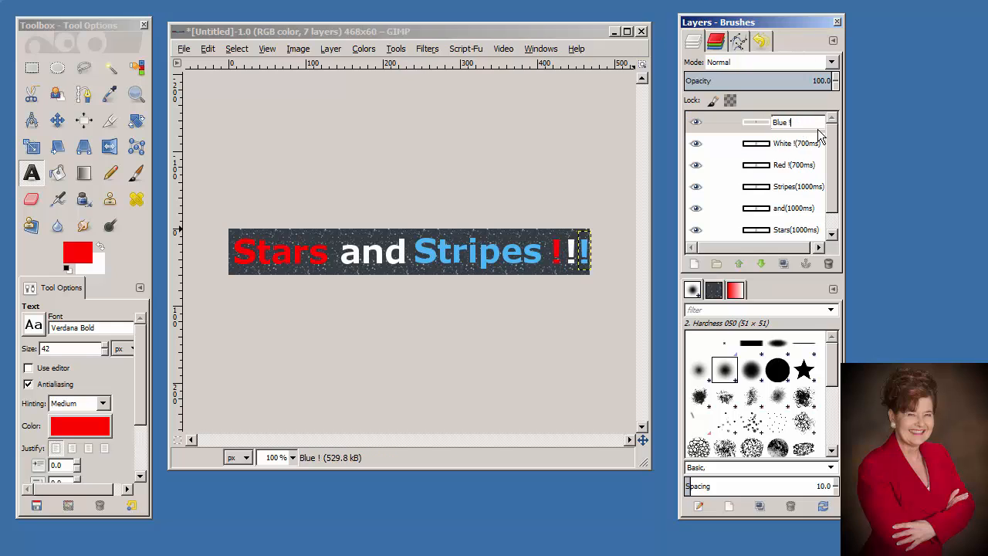
pyautogui.write('(700ms)')
pyautogui.press('Return')
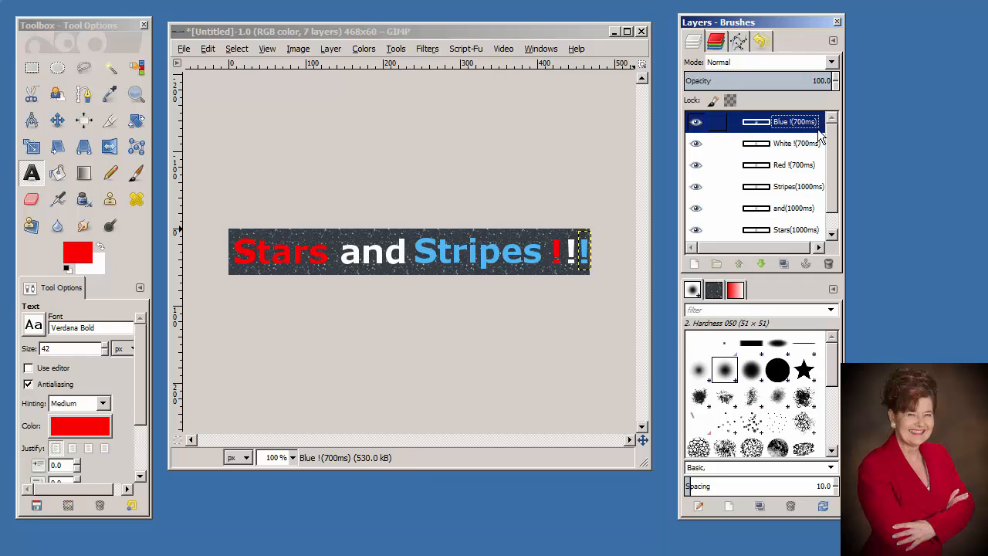
# Preview the banner with the Animation Playback filter, rewind it and close the preview.
pyautogui.click(427, 50)
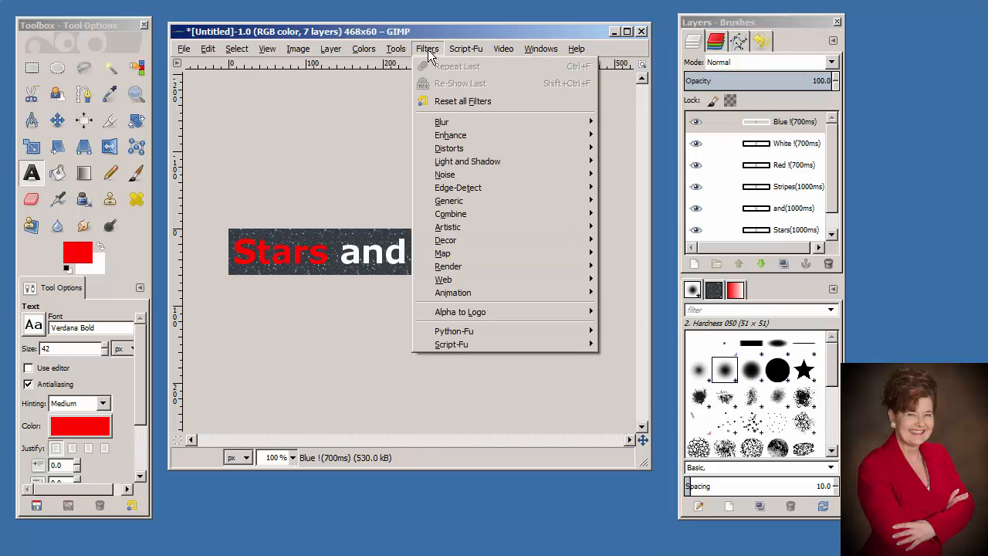
pyautogui.moveTo(479, 297)
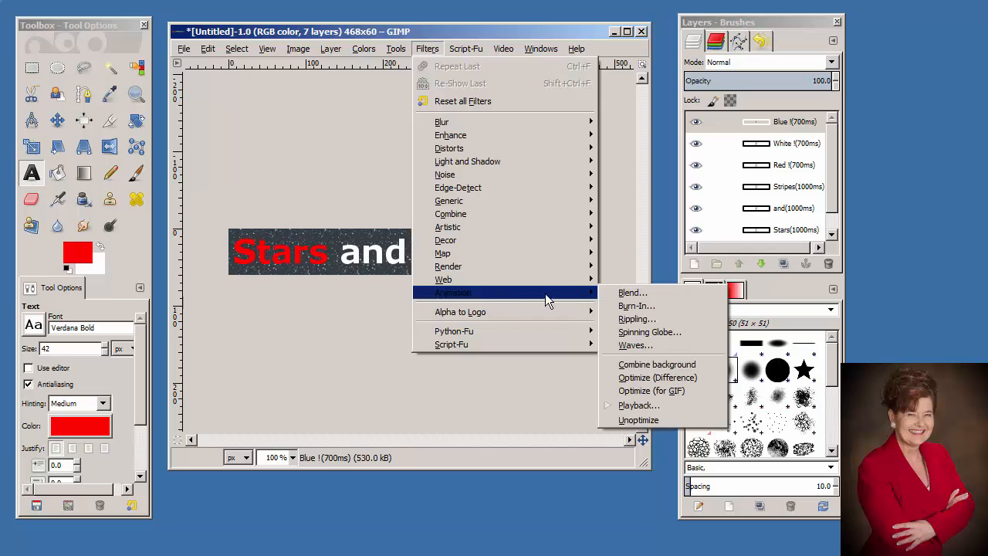
pyautogui.click(643, 406)
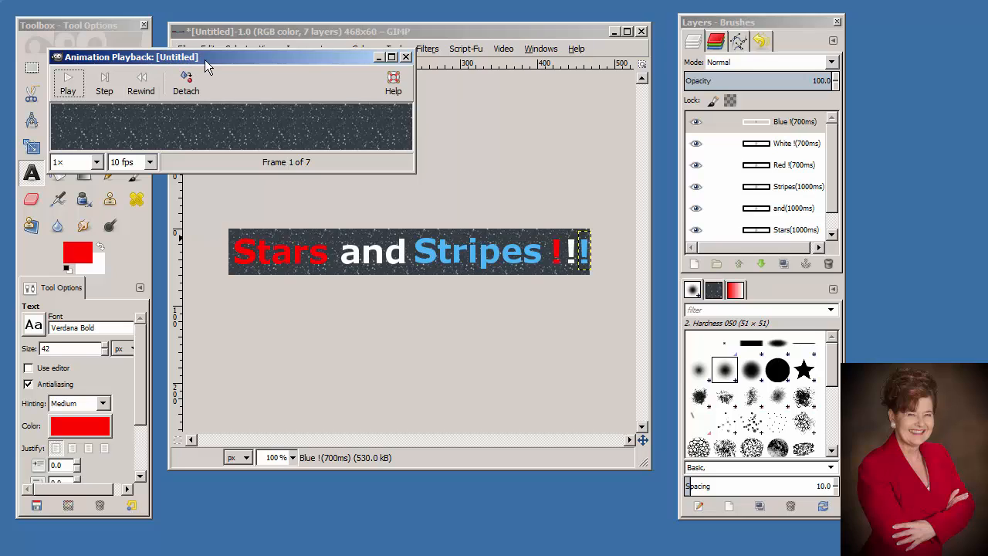
pyautogui.click(69, 83)
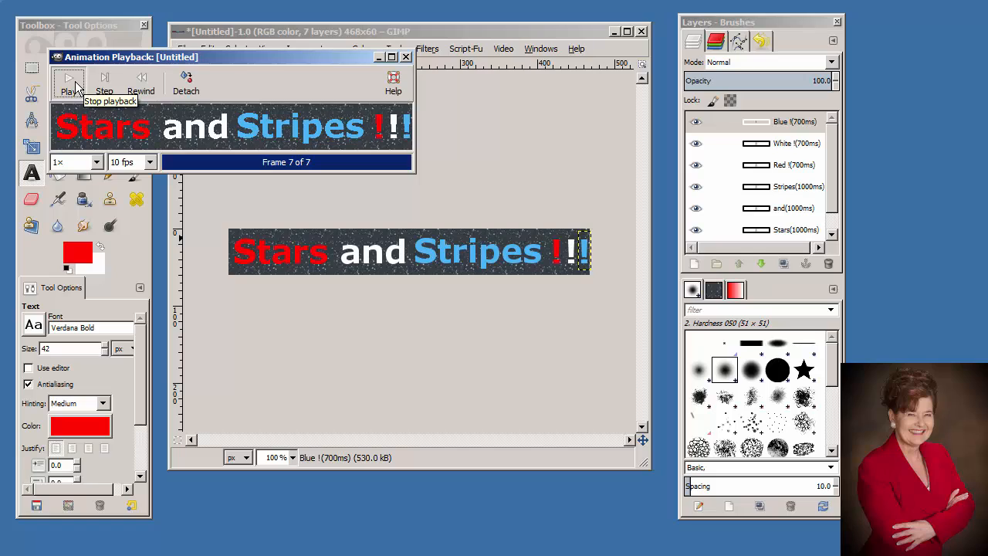
pyautogui.click(140, 90)
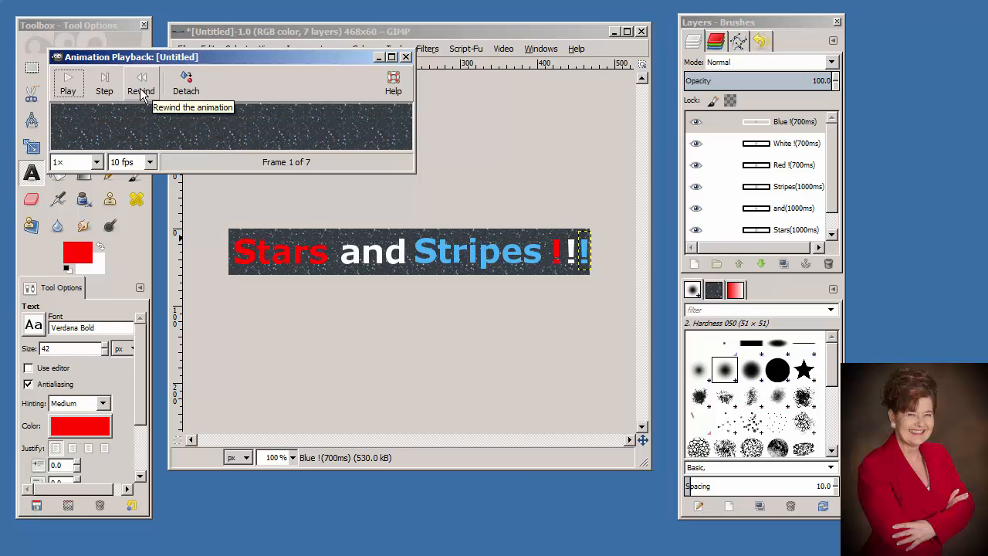
pyautogui.click(407, 58)
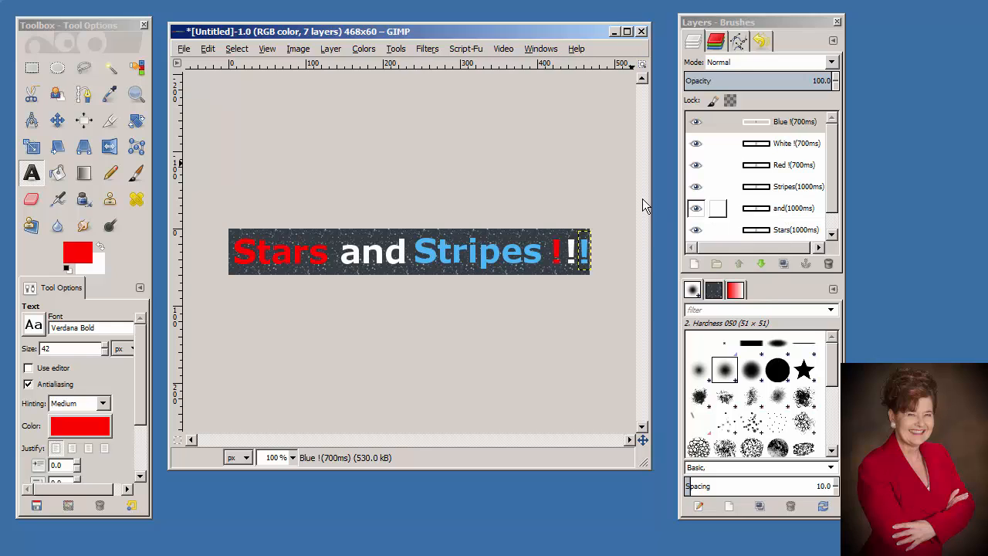
# Save the project as animation_word_by_word_11_17_15.xcf in Desktop/GIMP/animations/images, replacing the existing file.
pyautogui.click(184, 51)
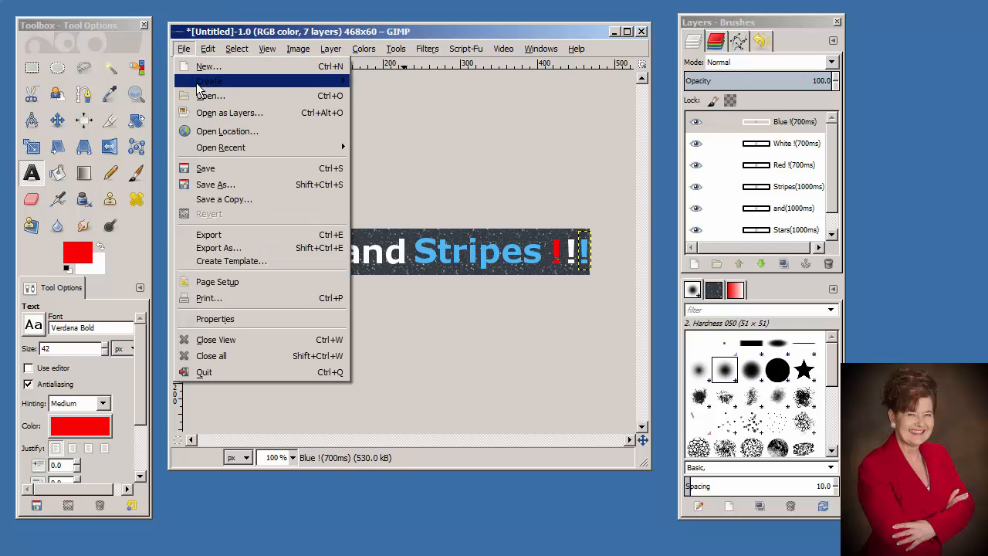
pyautogui.click(207, 168)
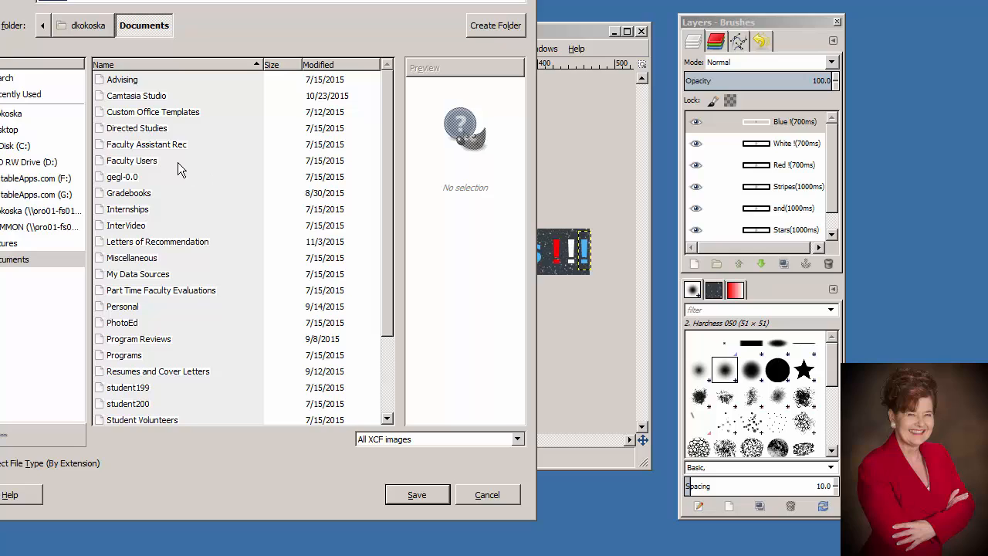
pyautogui.click(11, 129)
pyautogui.click(118, 131)
pyautogui.doubleClick(117, 130)
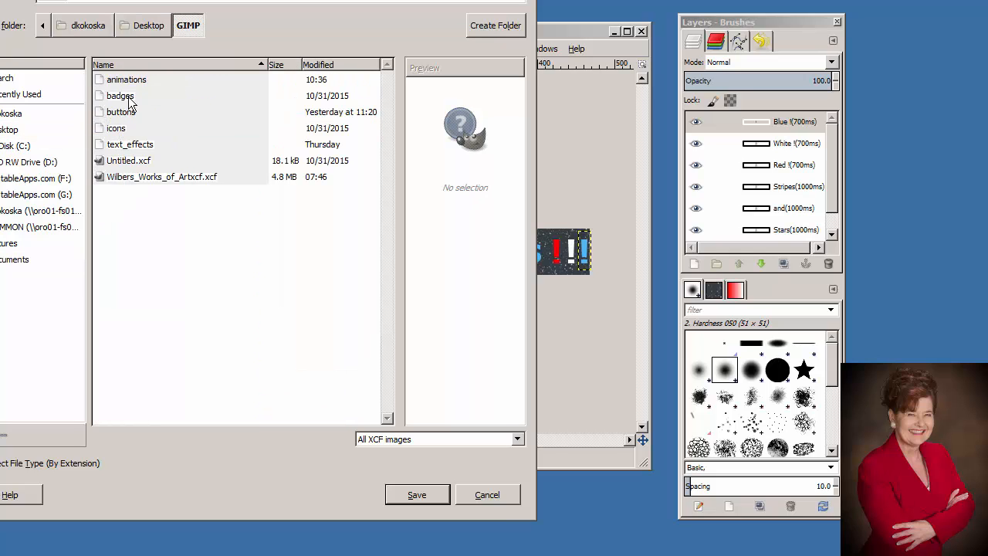
pyautogui.doubleClick(127, 78)
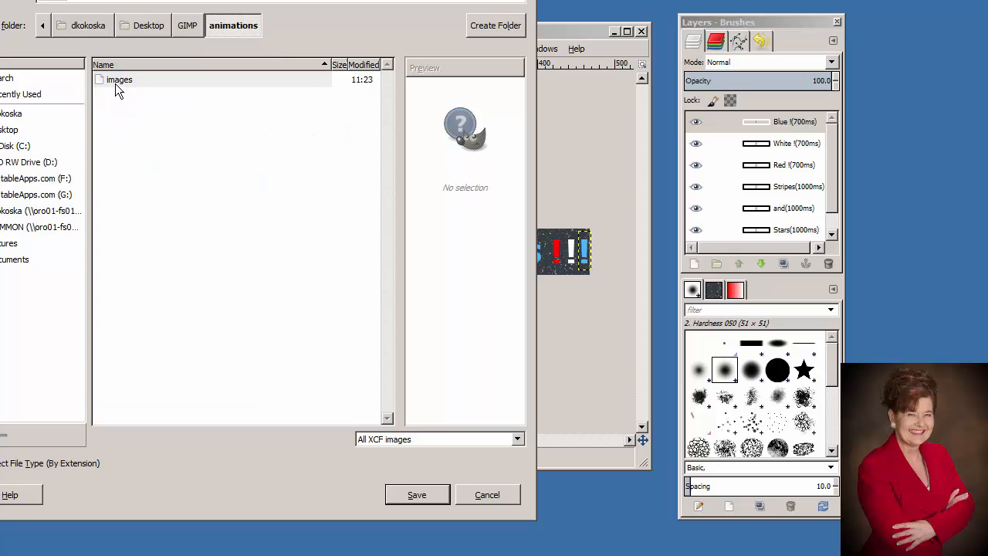
pyautogui.doubleClick(115, 82)
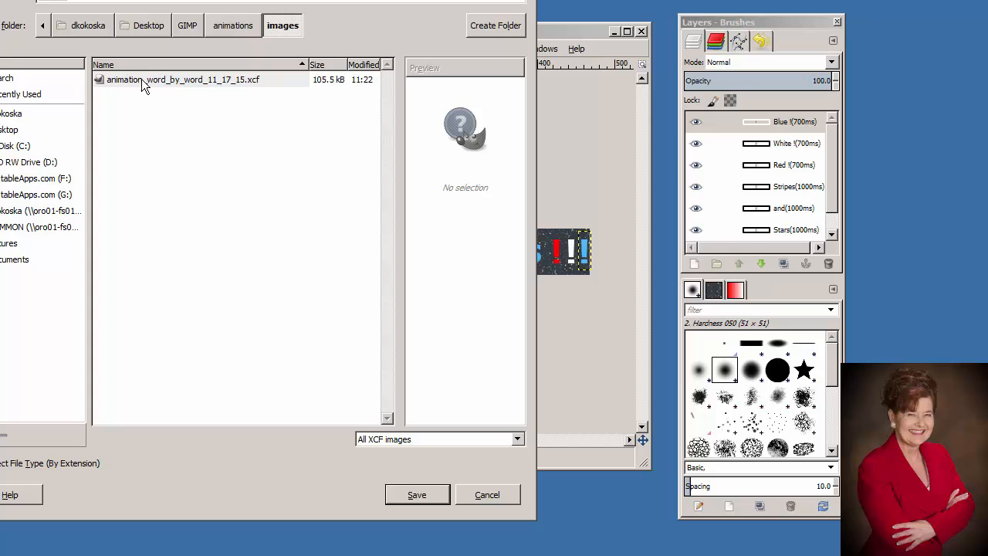
pyautogui.click(142, 81)
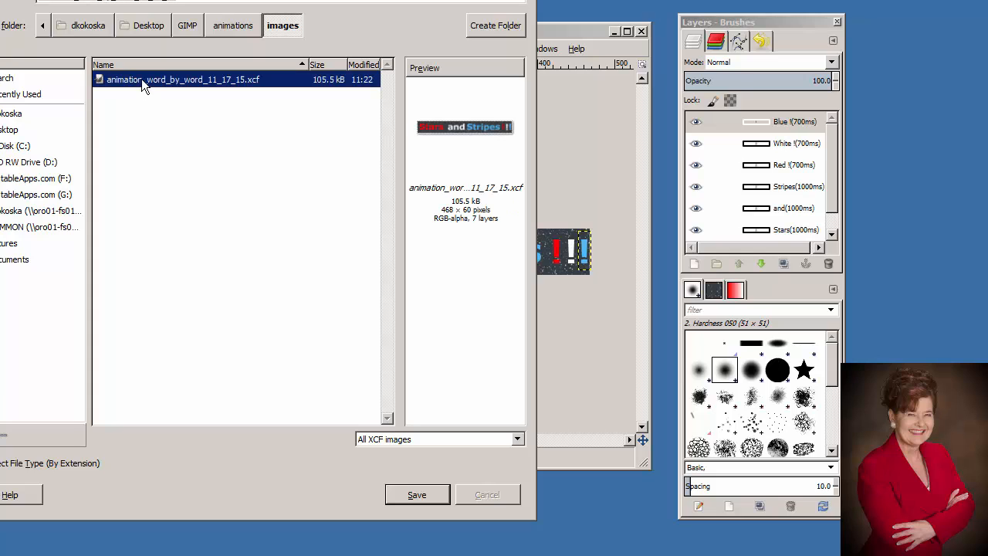
pyautogui.click(417, 494)
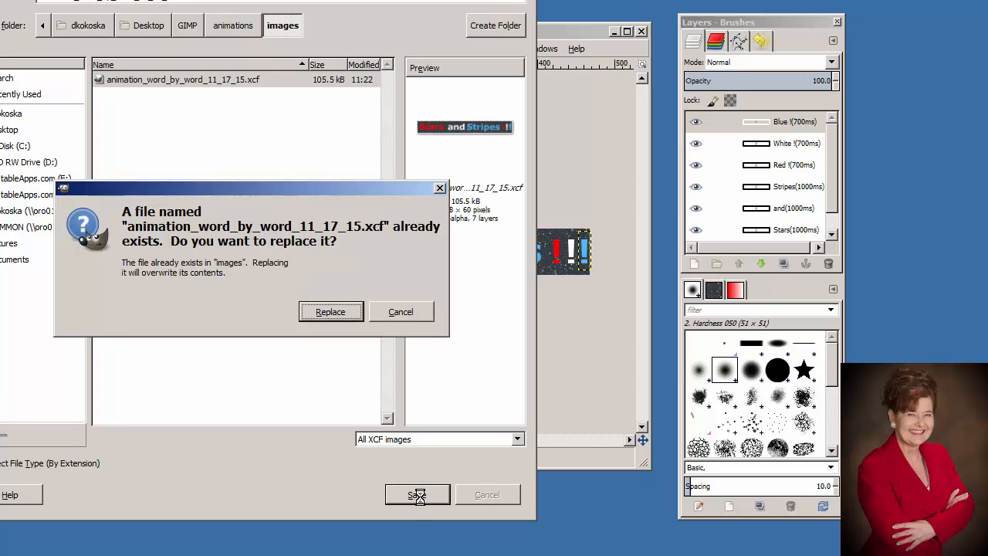
pyautogui.click(331, 312)
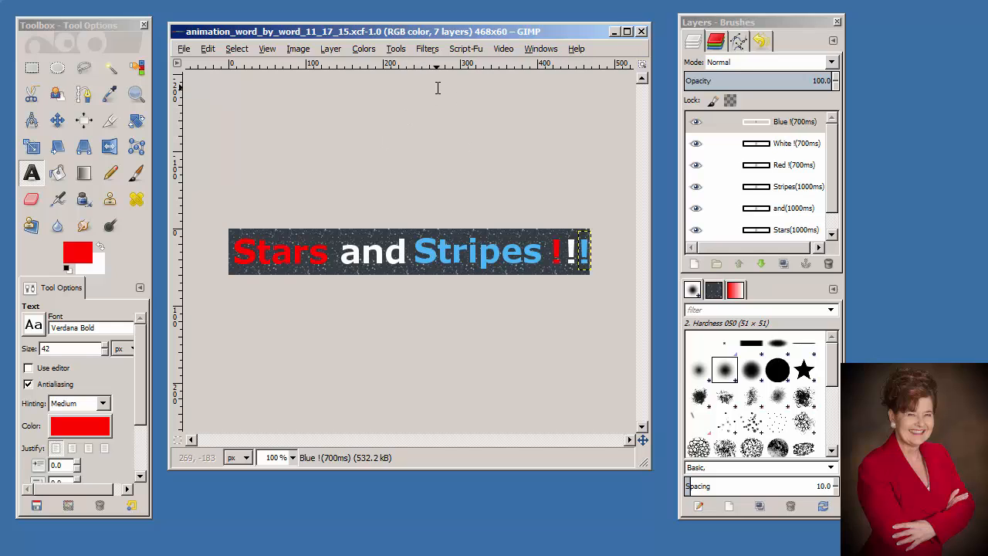
# Create a GIF-optimized copy of the animation with Optimize (for GIF) and move its window fully into view.
pyautogui.click(427, 49)
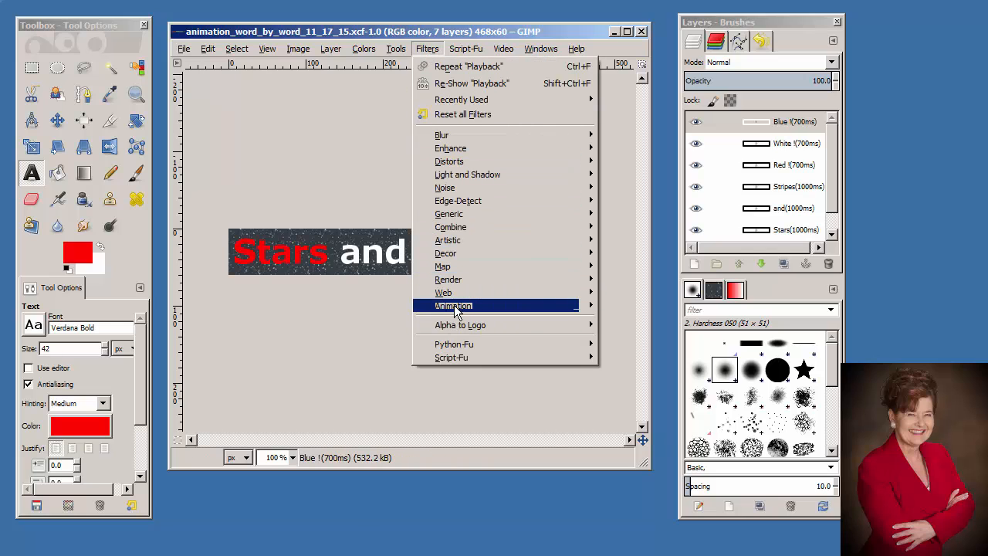
pyautogui.moveTo(463, 306)
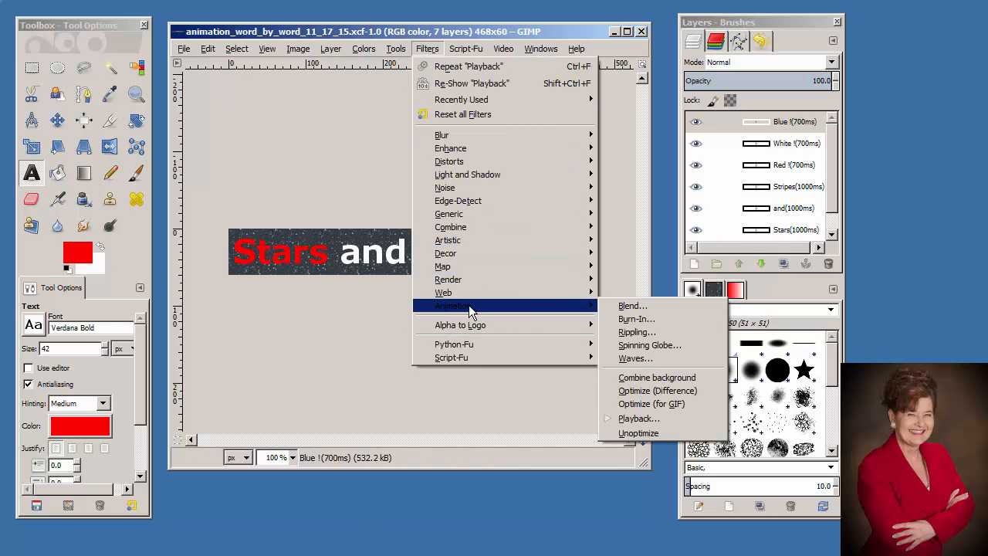
pyautogui.click(640, 404)
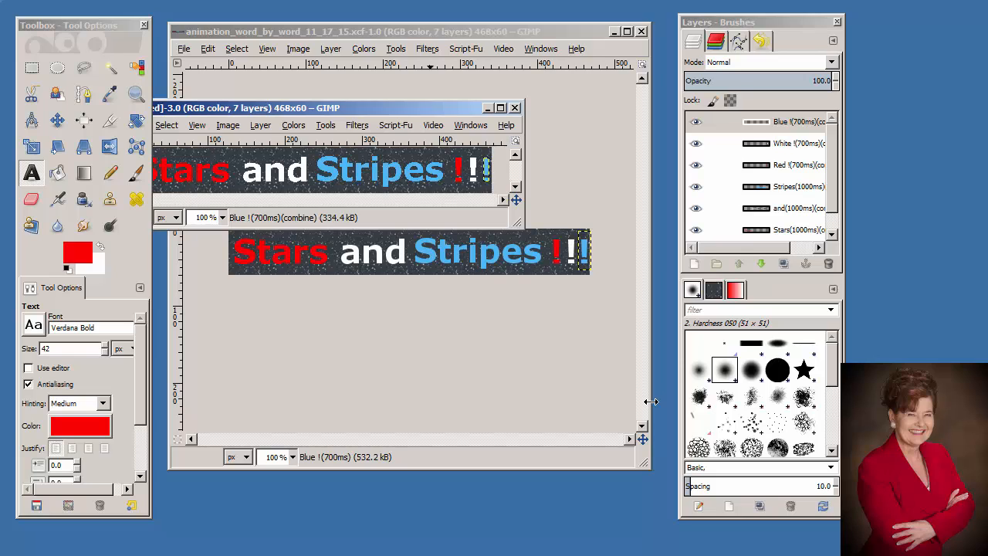
pyautogui.moveTo(409, 108); pyautogui.dragTo(497, 87)
# Start exporting the optimized image and choose GIF image as the file type.
pyautogui.click(200, 105)
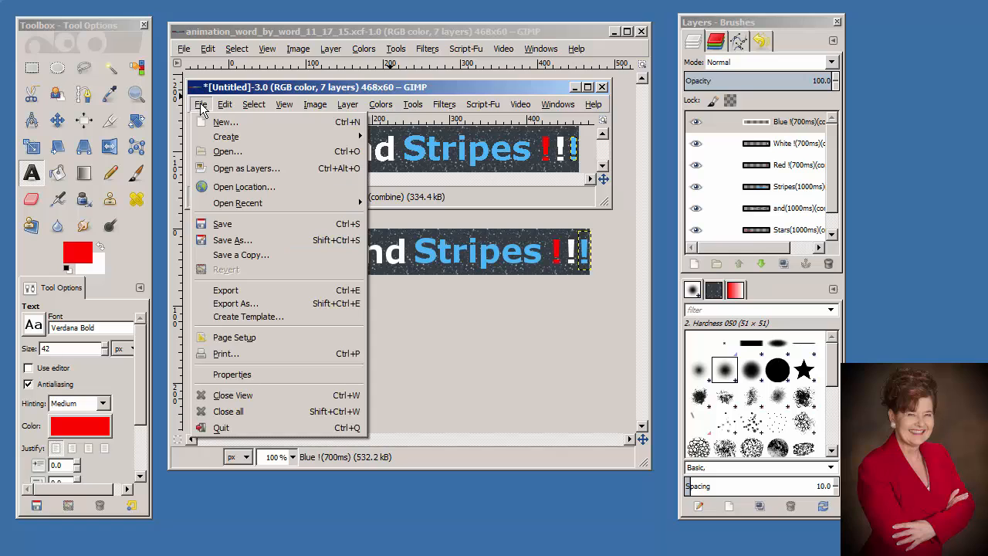
pyautogui.click(235, 303)
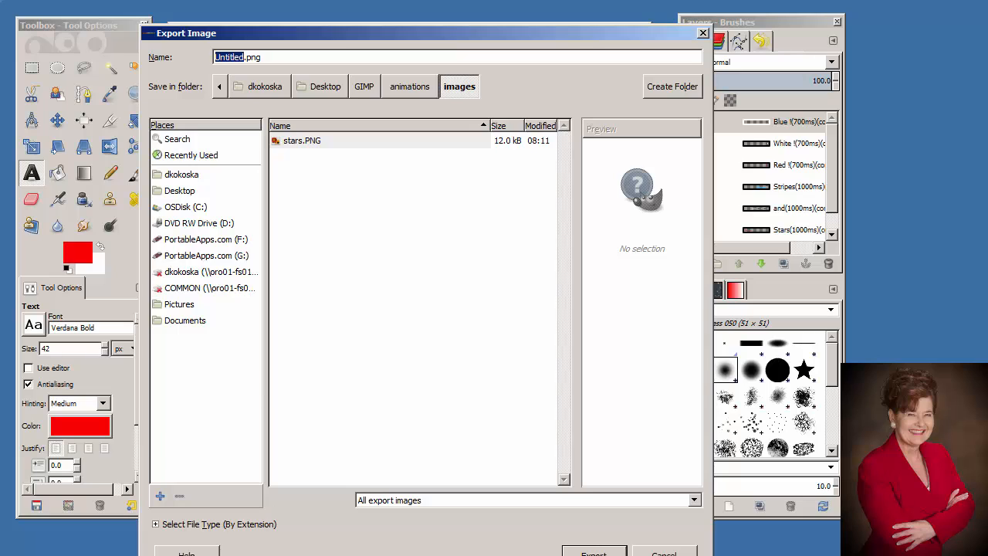
pyautogui.moveTo(359, 555); pyautogui.dragTo(362, 514)
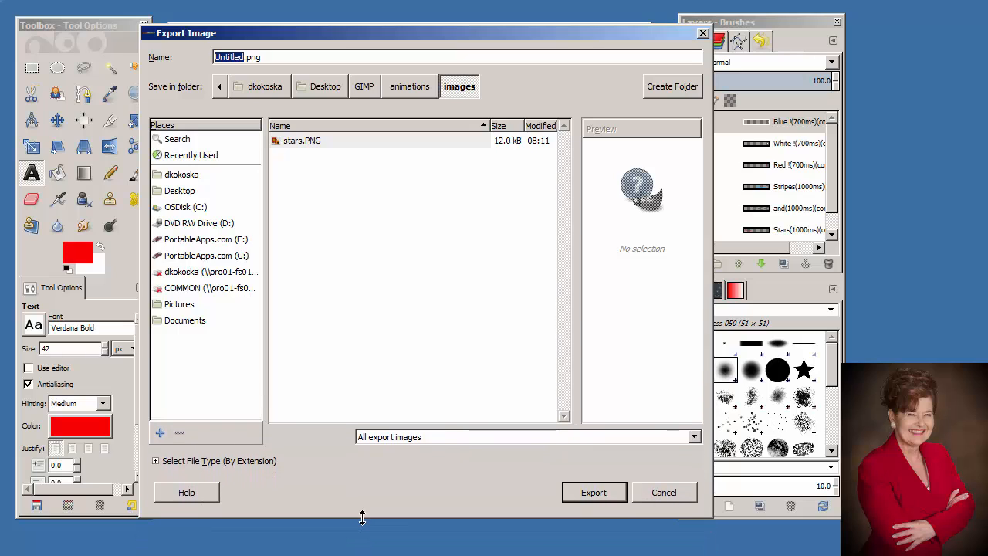
pyautogui.click(157, 461)
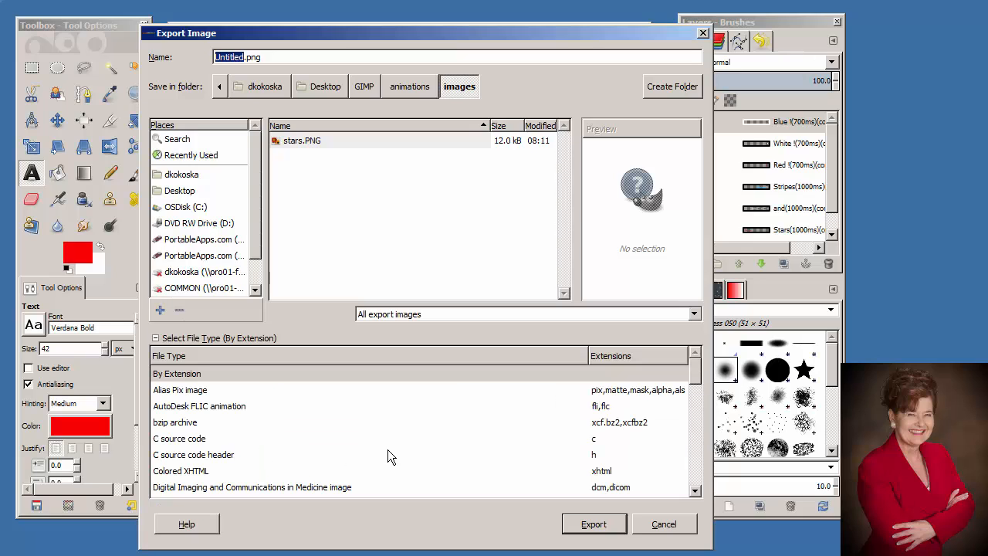
pyautogui.scroll(-3, 698, 382)
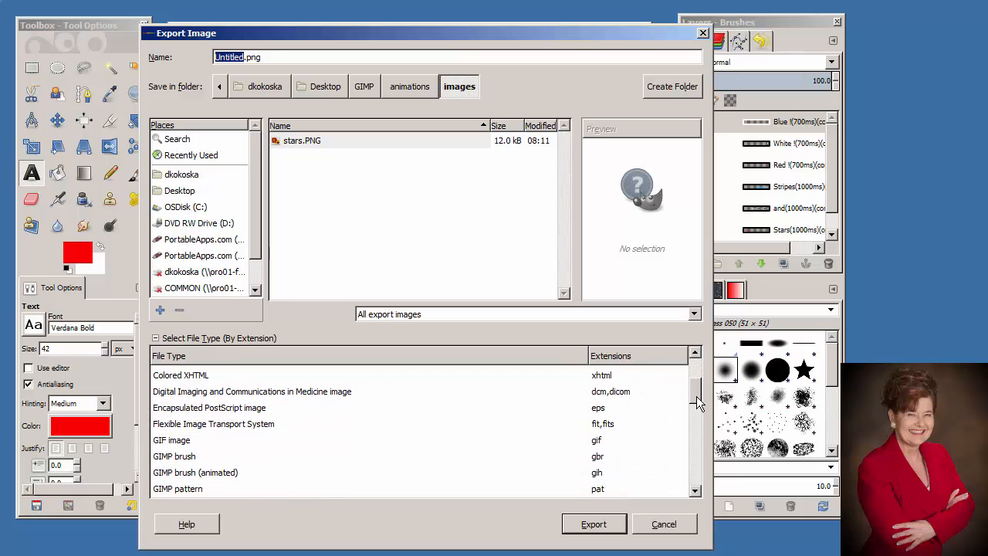
pyautogui.click(177, 439)
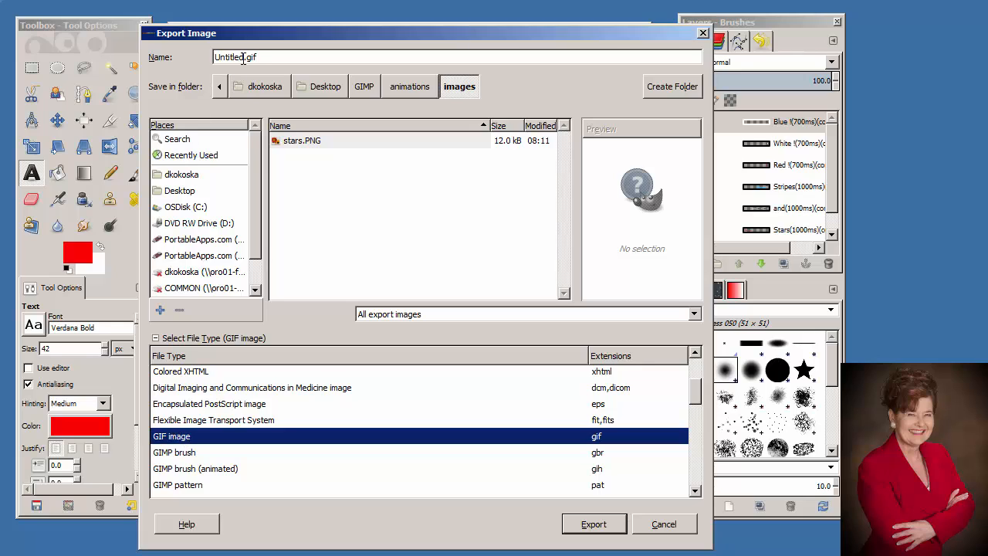
# Name the export file animation_wordbyword_11_17_15.gif and proceed to the GIF export options.
pyautogui.moveTo(244, 57); pyautogui.dragTo(213, 57)
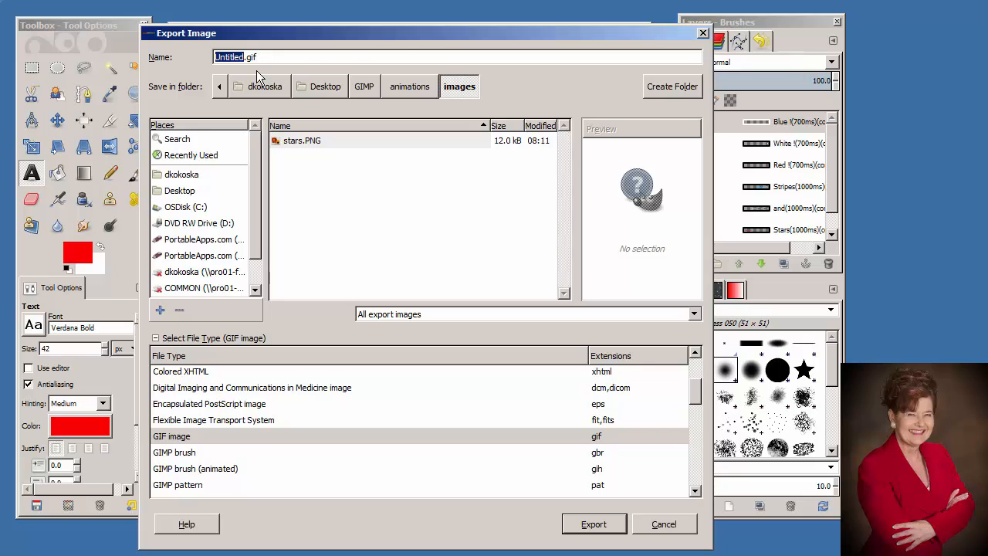
pyautogui.write('animation_word_')
pyautogui.press('BackSpace')
pyautogui.write('byword_11_17_15')
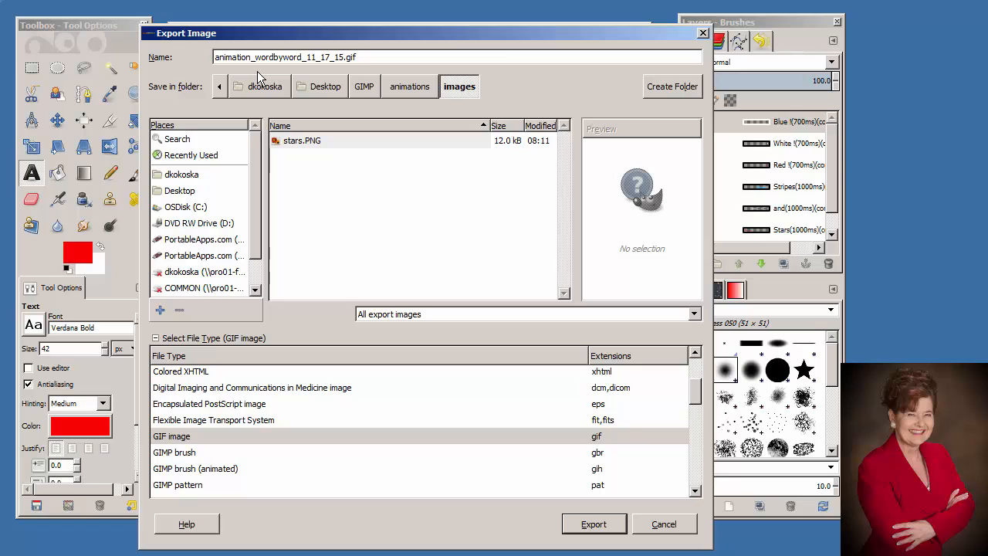
pyautogui.click(591, 524)
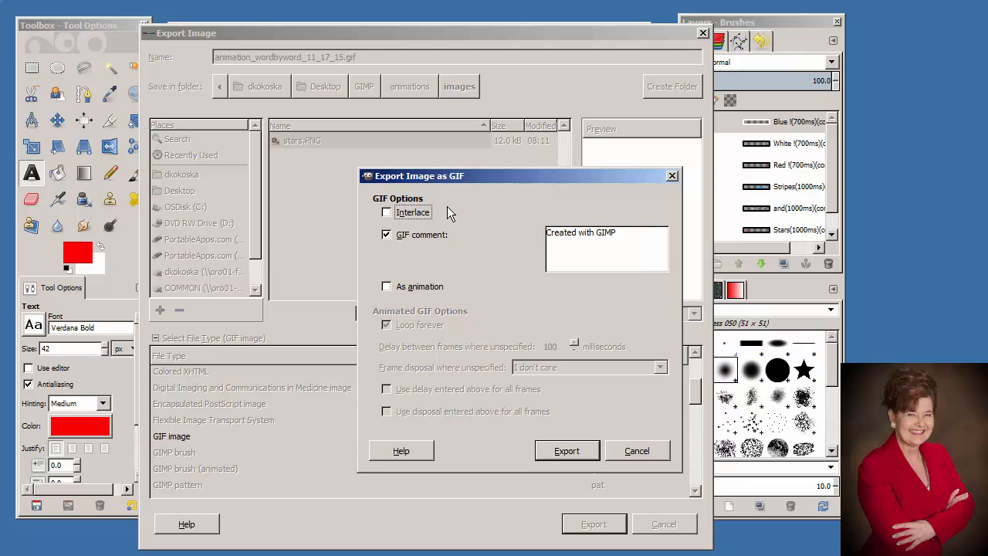
# Export the GIF as an animation that loops forever, and close the optimized copy without saving its changes.
pyautogui.click(388, 288)
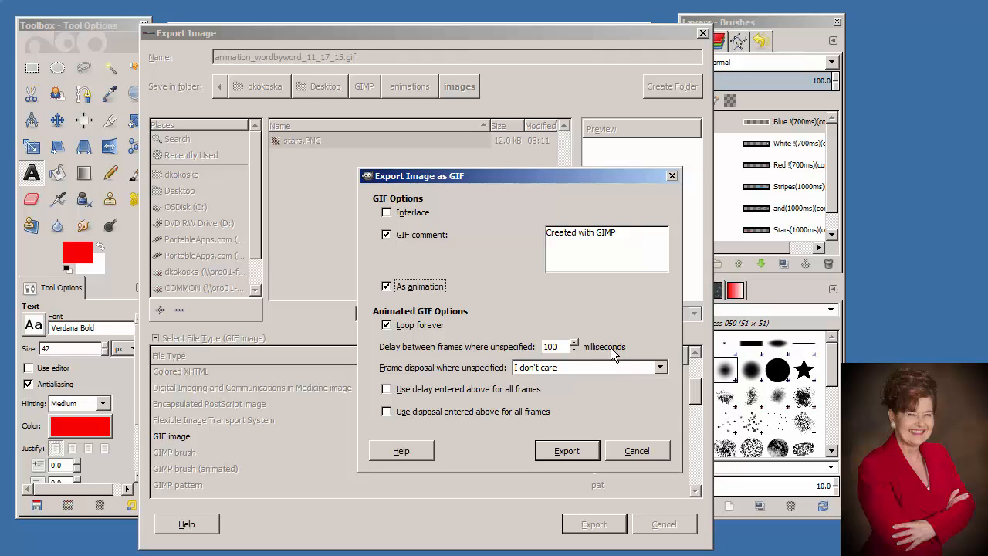
pyautogui.click(570, 450)
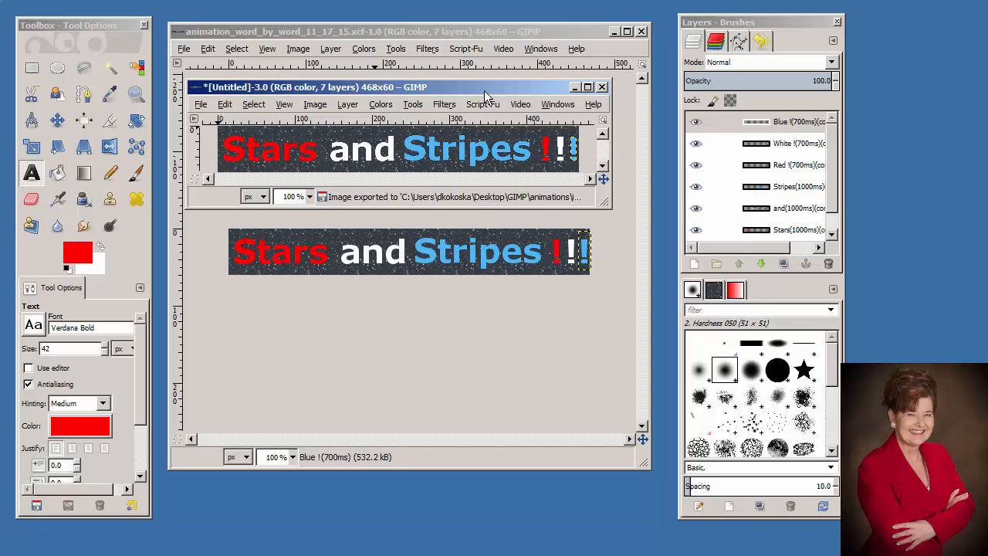
pyautogui.click(603, 88)
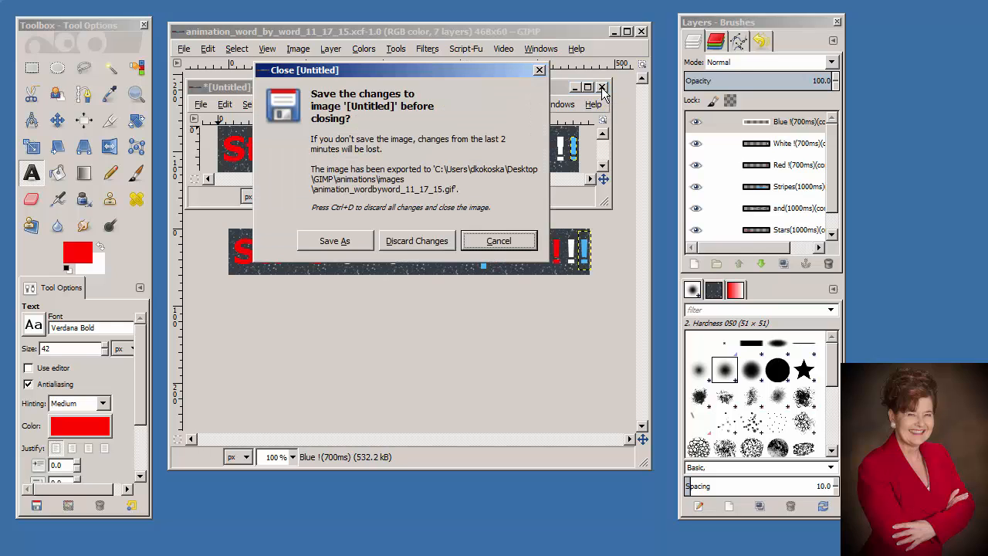
pyautogui.click(422, 242)
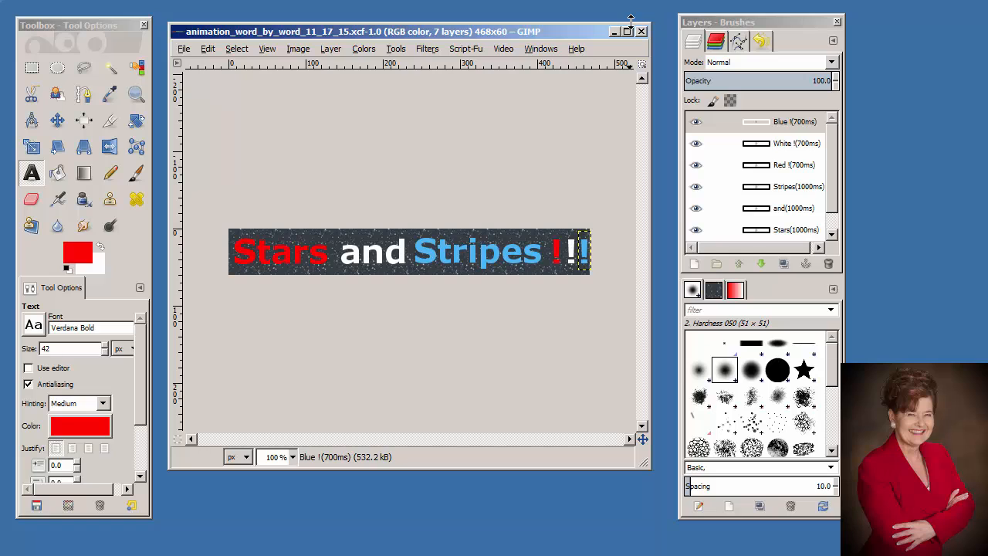
# Close the animation_word_by_word_11_17_15.xcf project and quit GIMP.
pyautogui.click(184, 48)
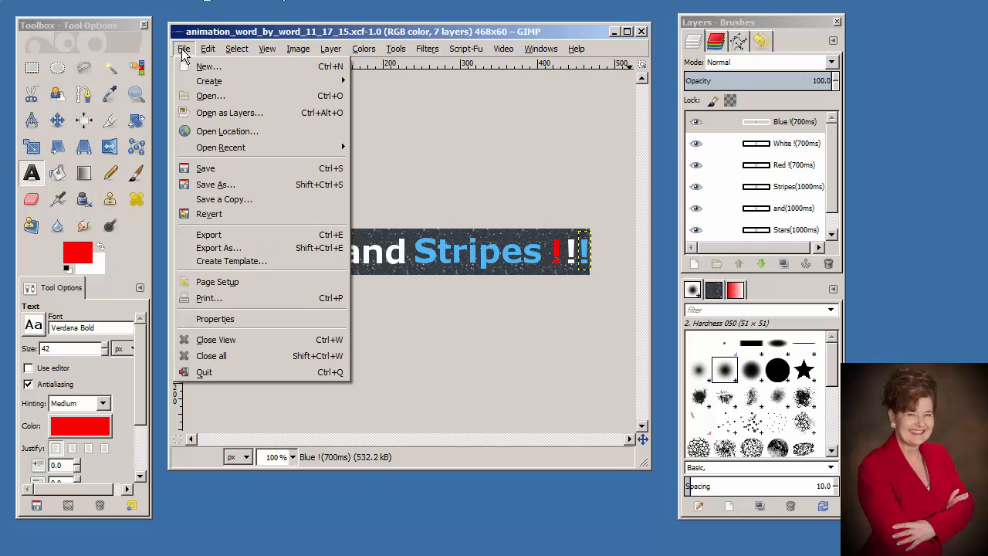
pyautogui.click(218, 341)
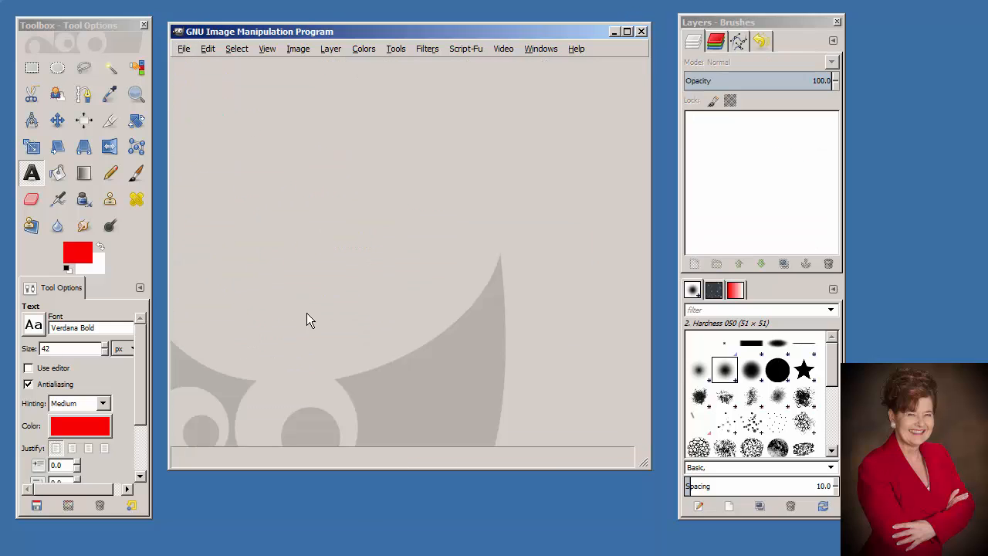
pyautogui.click(642, 32)
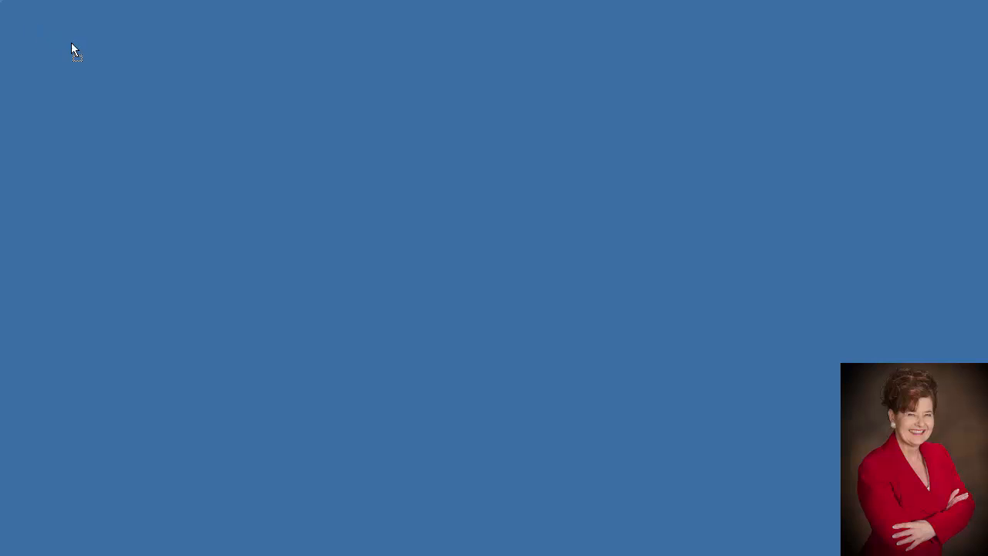
# Open the desktop's GIMP folder, bring its window fully into view, and go to animations/images.
pyautogui.moveTo(106, 74)
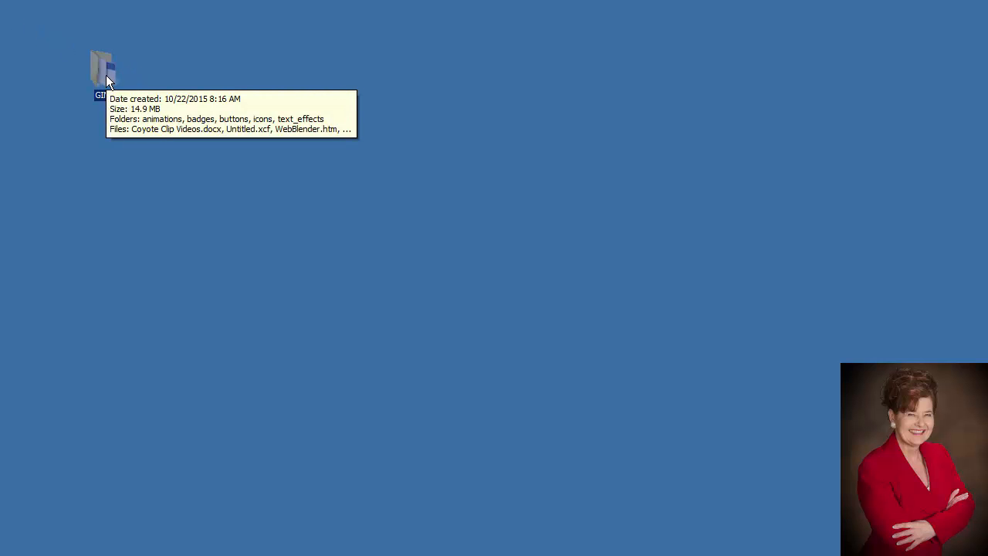
pyautogui.doubleClick(106, 75)
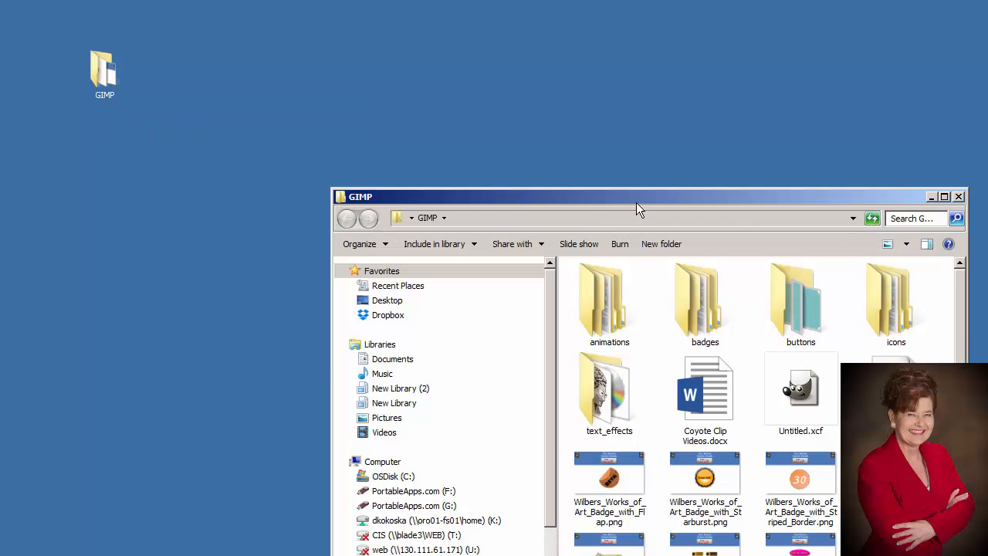
pyautogui.moveTo(635, 202); pyautogui.dragTo(509, 47)
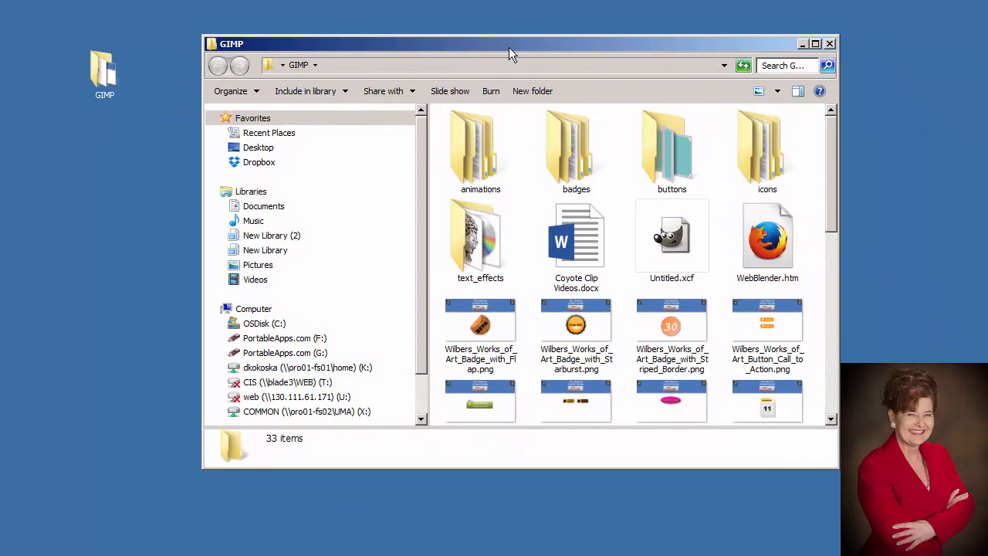
pyautogui.doubleClick(485, 182)
pyautogui.doubleClick(474, 174)
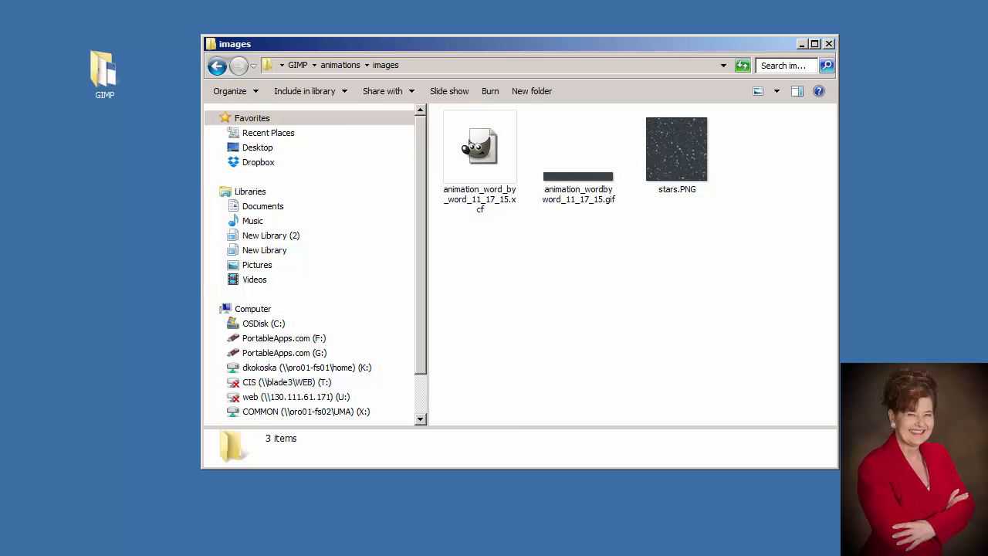
# Switch to Firefox, shrink its window so the images folder stays reachable, and open animation_wordbyword_11_17_15.gif in it to preview the animation.
pyautogui.hotkey('alt', 'Tab')
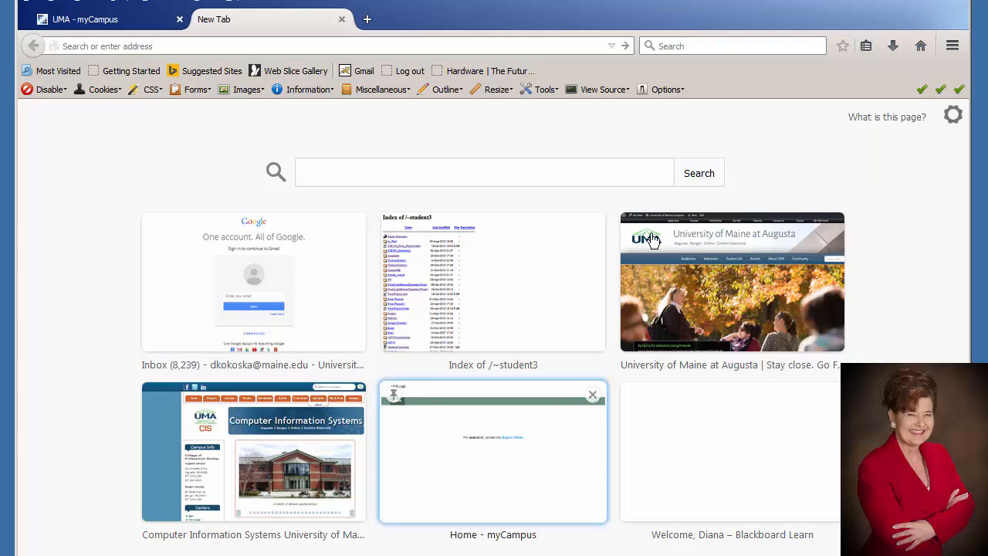
pyautogui.moveTo(653, 19); pyautogui.dragTo(664, 66)
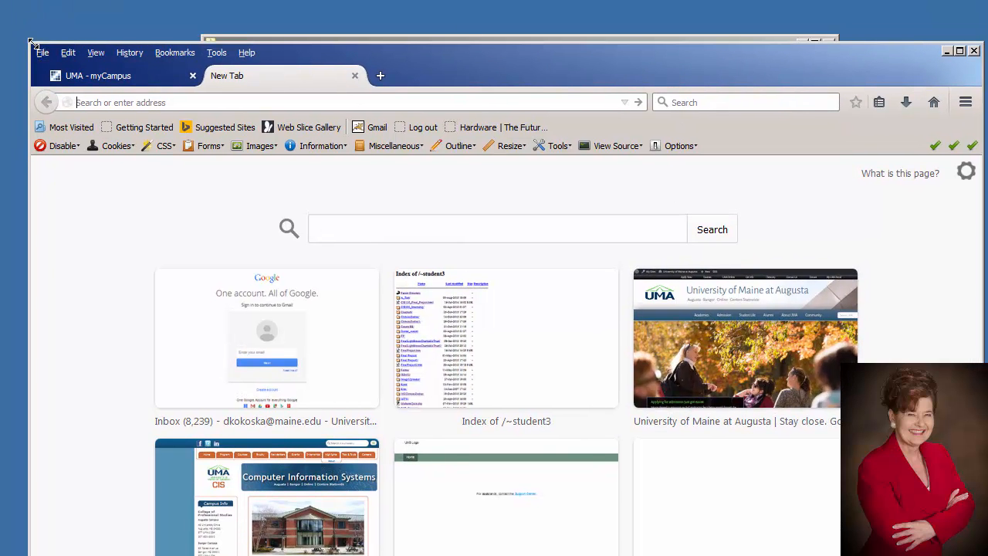
pyautogui.moveTo(28, 40); pyautogui.dragTo(360, 193)
pyautogui.click(374, 201)
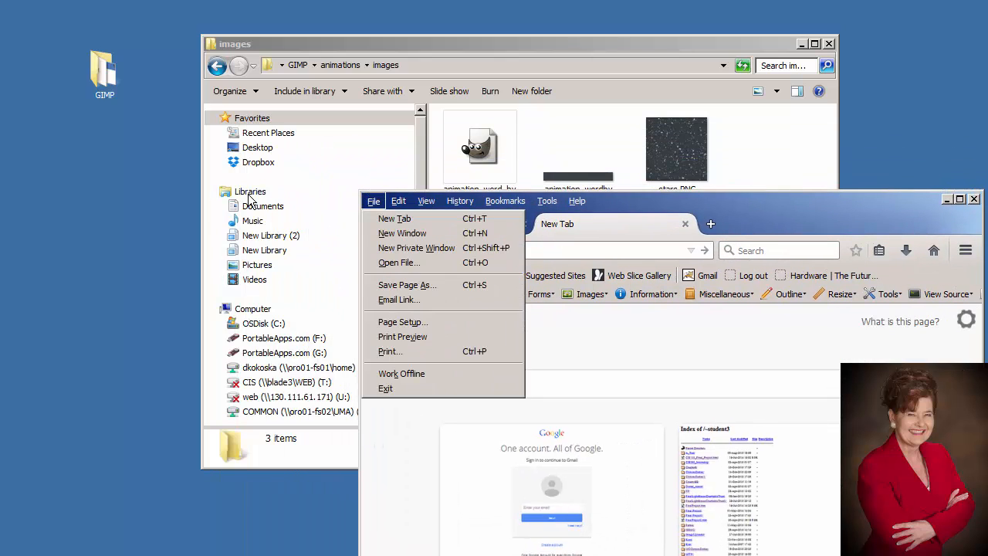
pyautogui.moveTo(764, 210); pyautogui.dragTo(634, 349)
pyautogui.moveTo(569, 151); pyautogui.dragTo(544, 375)
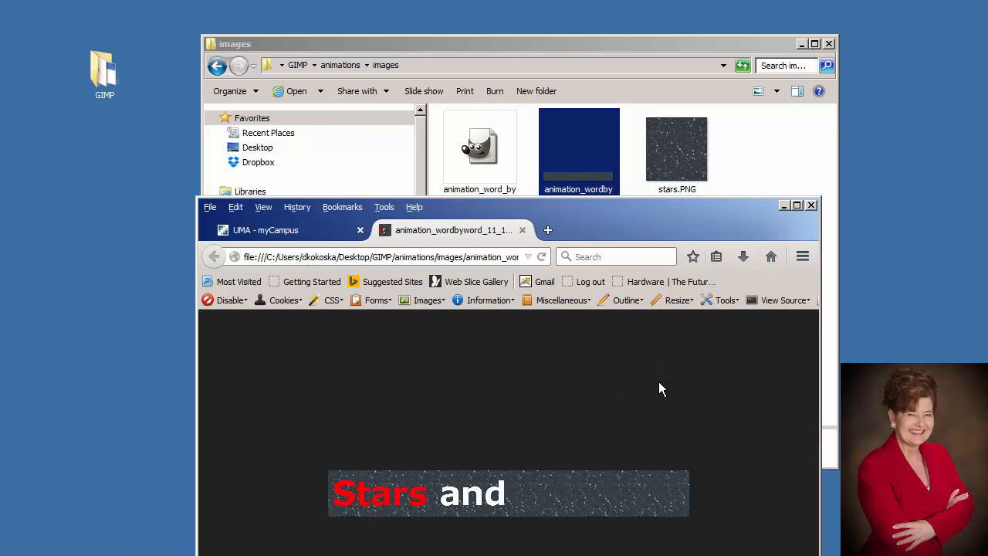
pyautogui.moveTo(582, 217); pyautogui.dragTo(568, 47)
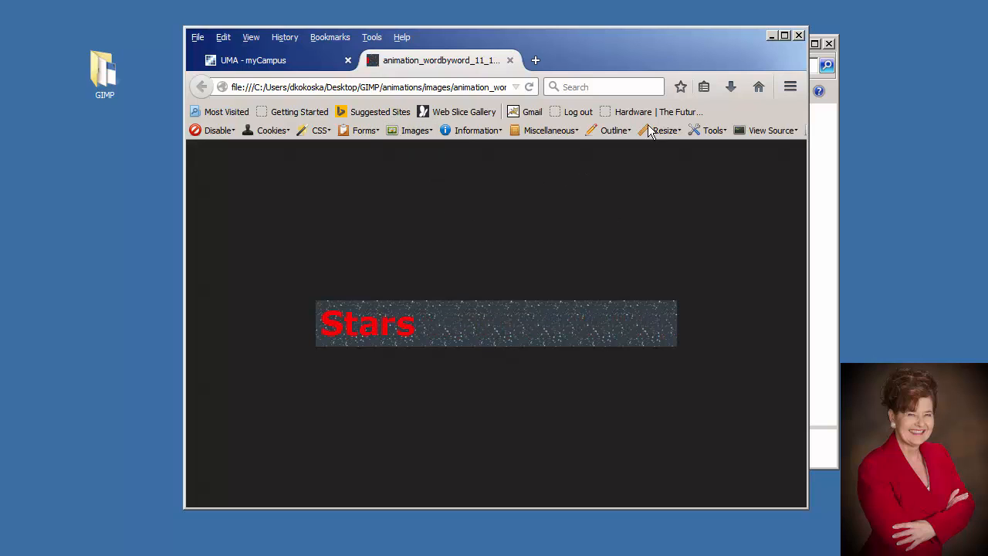
# Close the GIF preview, minimize the browser, and close the images folder window.
pyautogui.click(511, 61)
pyautogui.click(771, 36)
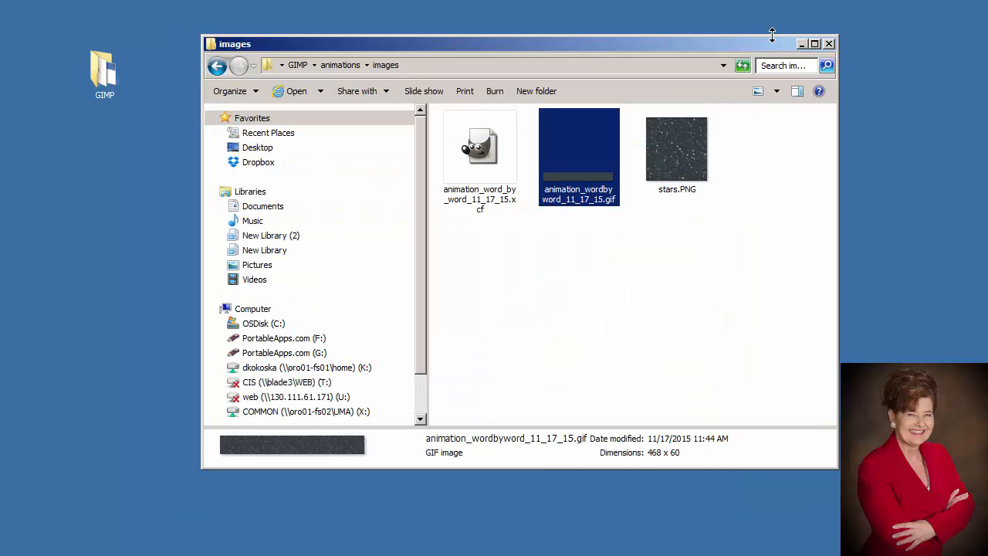
pyautogui.click(829, 44)
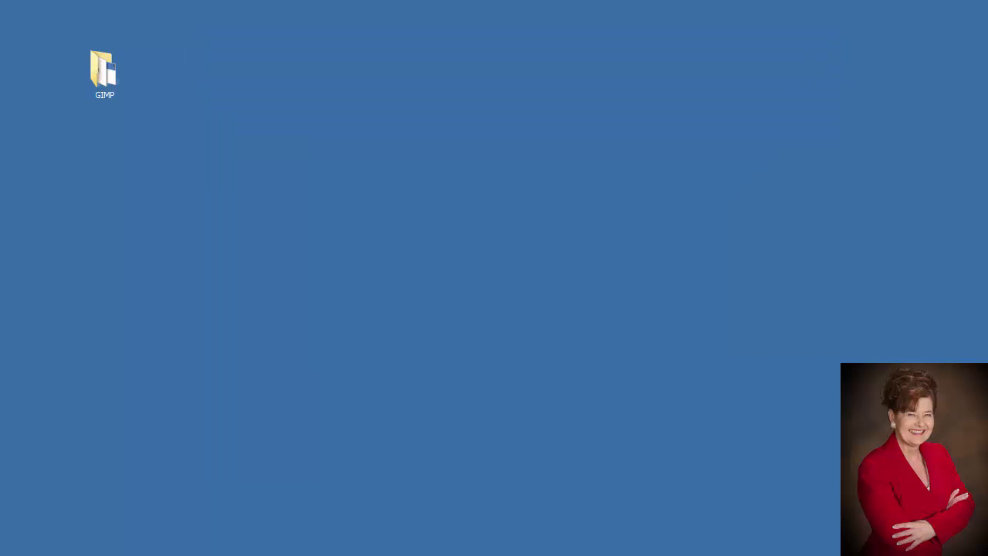